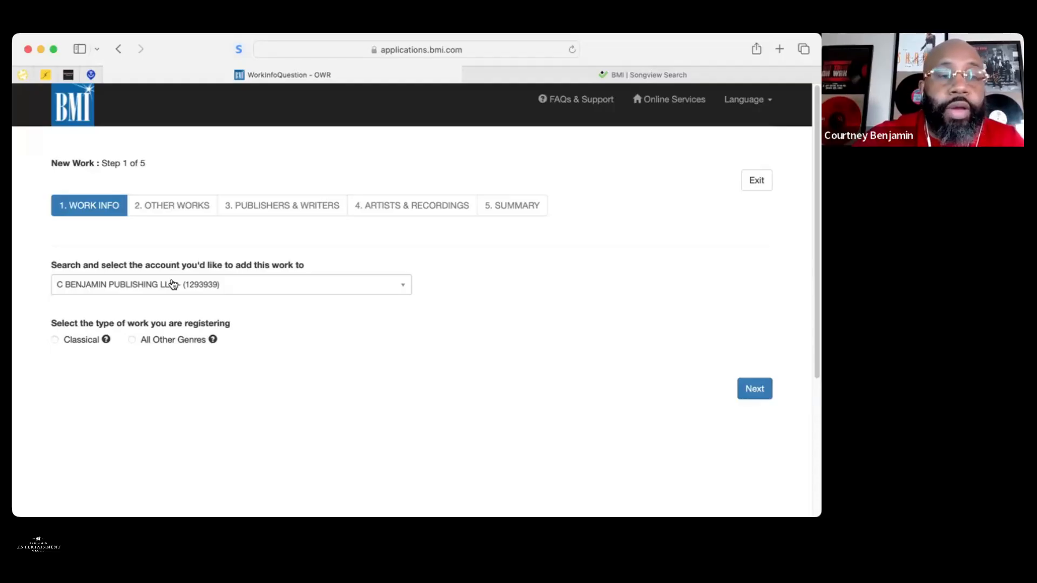
Choose All Other Genres as the work type and continue to the basic work info form
{"action": "left_click", "coordinate": [132, 340]}
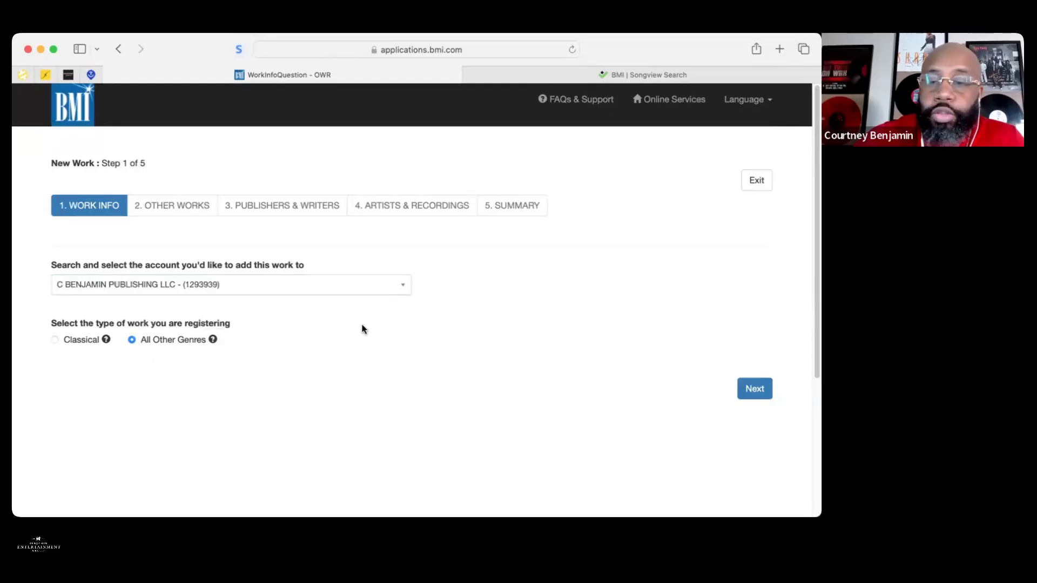
{"action": "left_click", "coordinate": [753, 389]}
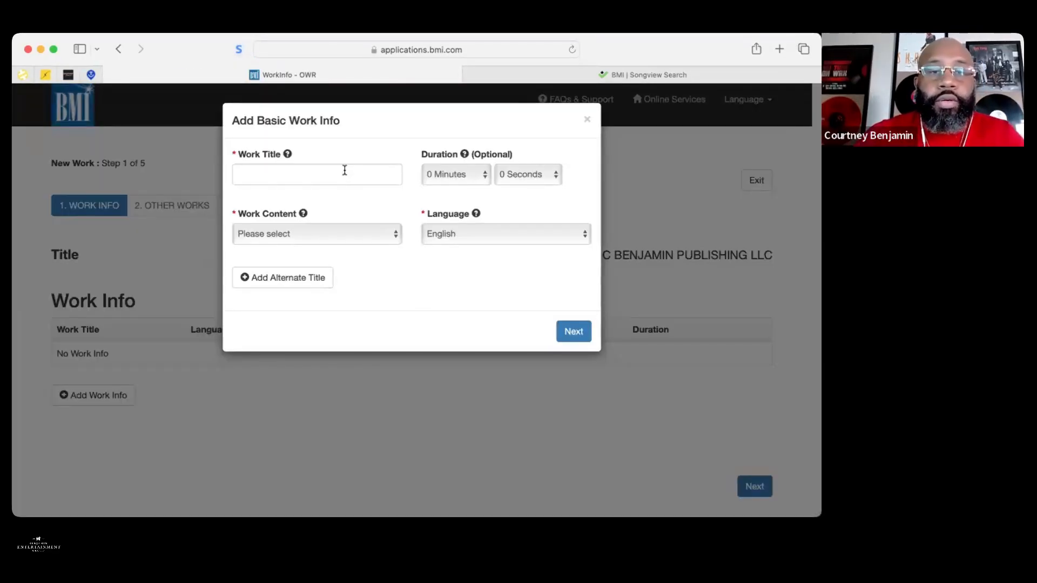
Enter title 'TEST SONG', duration 3 minutes 27 seconds, content Music and Lyrics, and save
{"action": "left_click", "coordinate": [344, 170]}
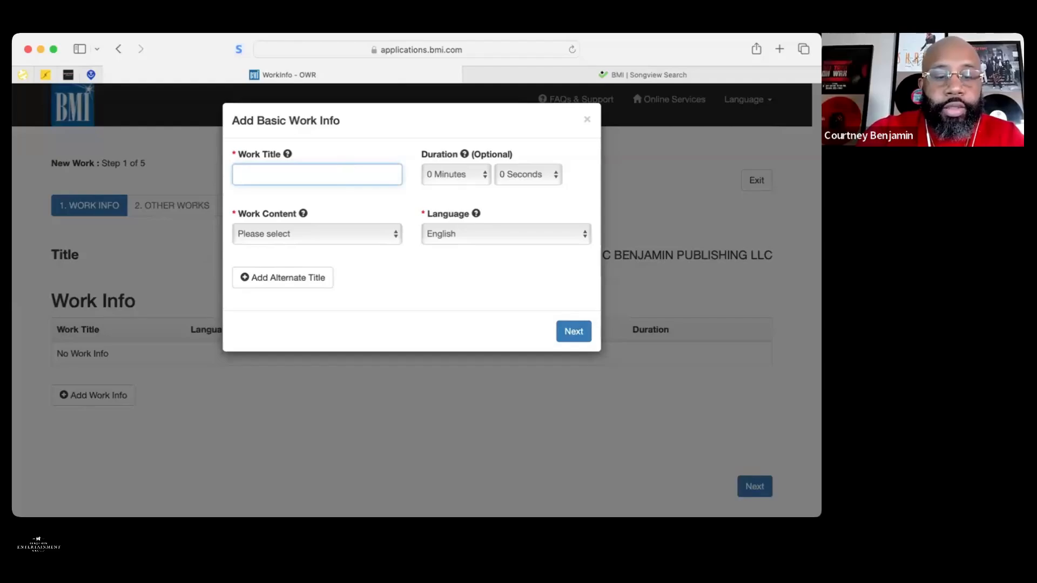
{"action": "type", "text": "TEST SONG"}
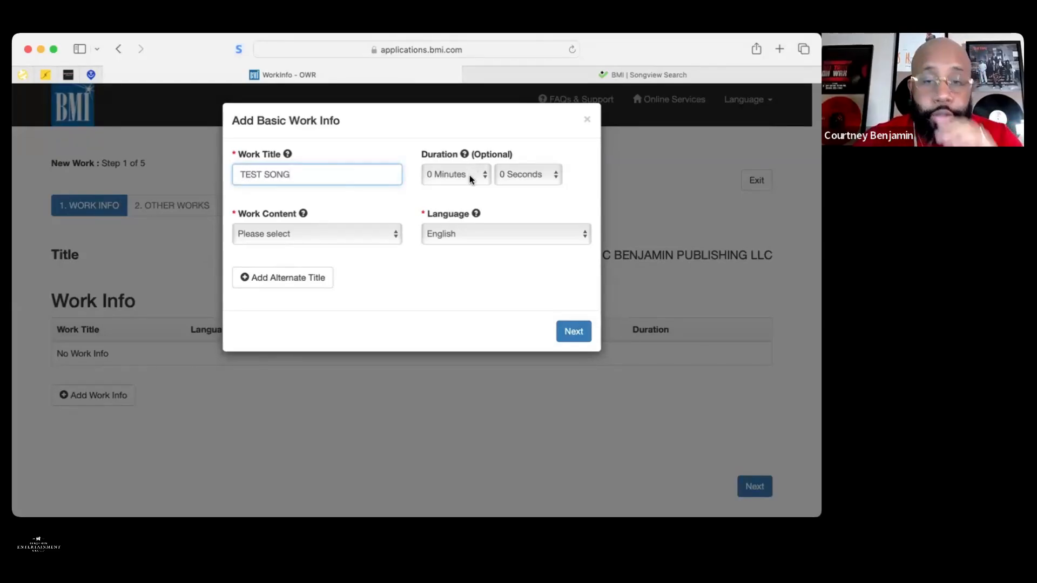
{"action": "left_click", "coordinate": [469, 175]}
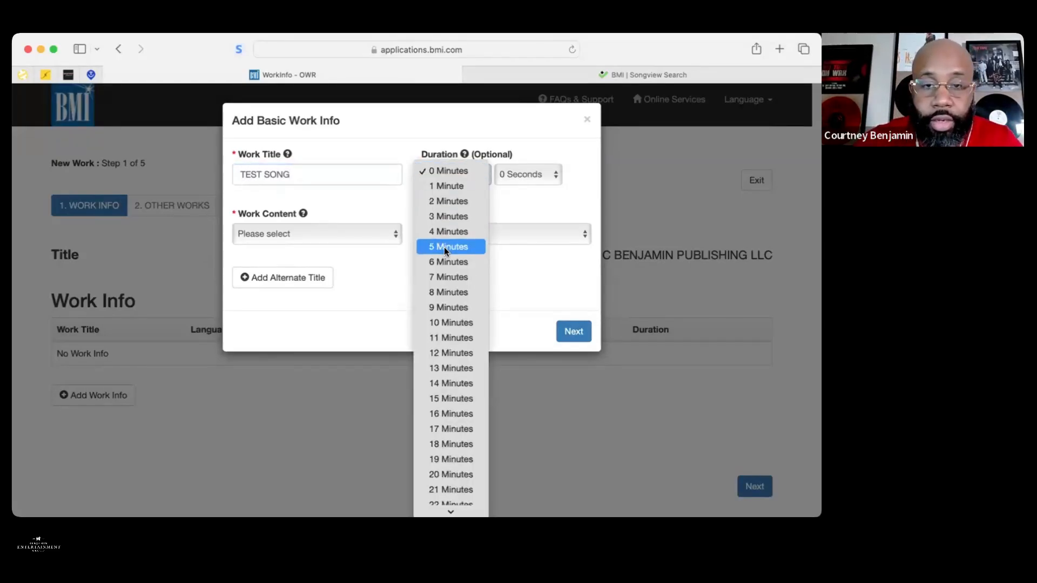
{"action": "left_click", "coordinate": [444, 218]}
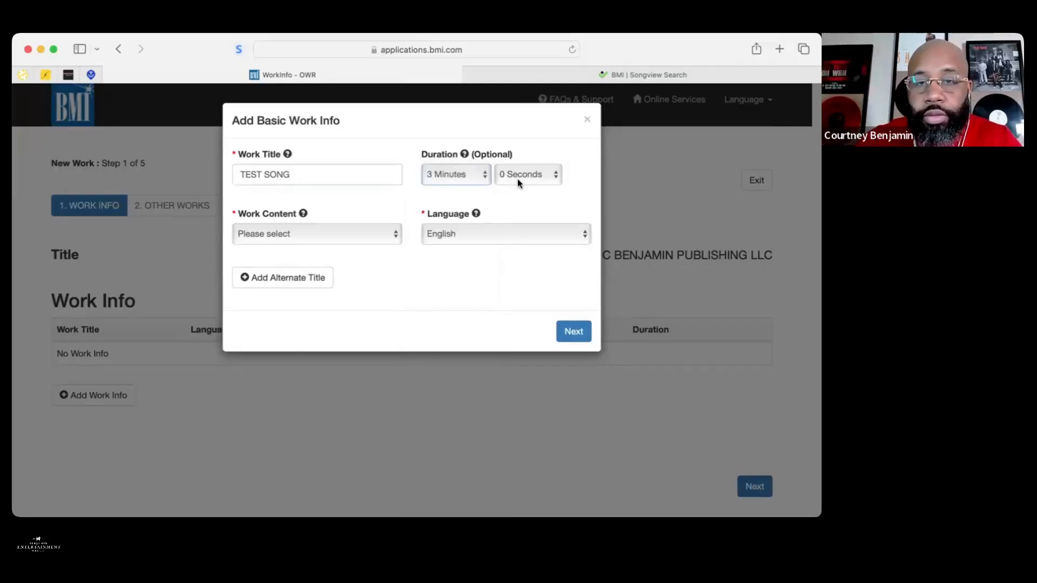
{"action": "type", "text": "27"}
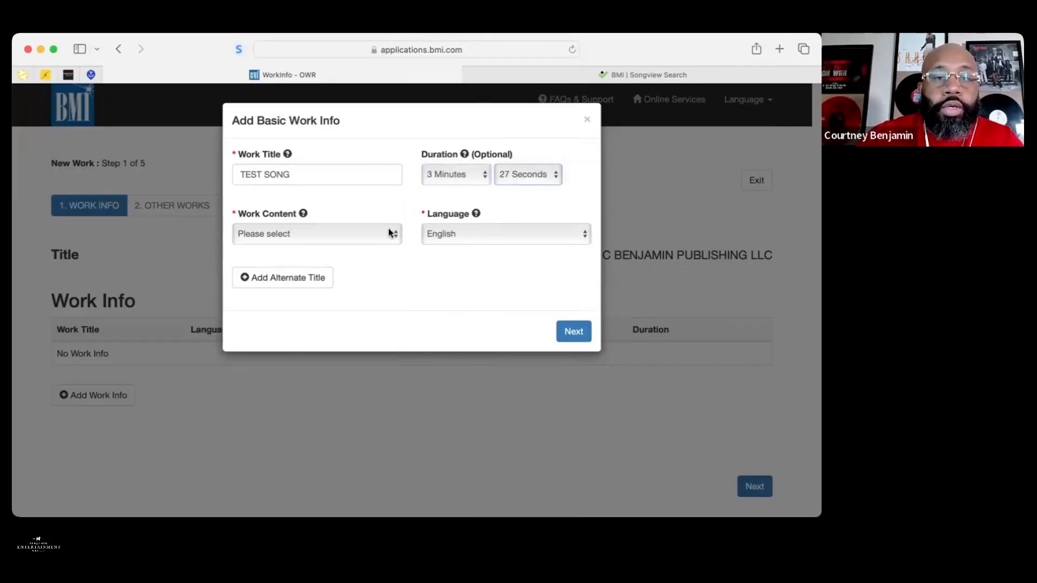
{"action": "left_click", "coordinate": [388, 228]}
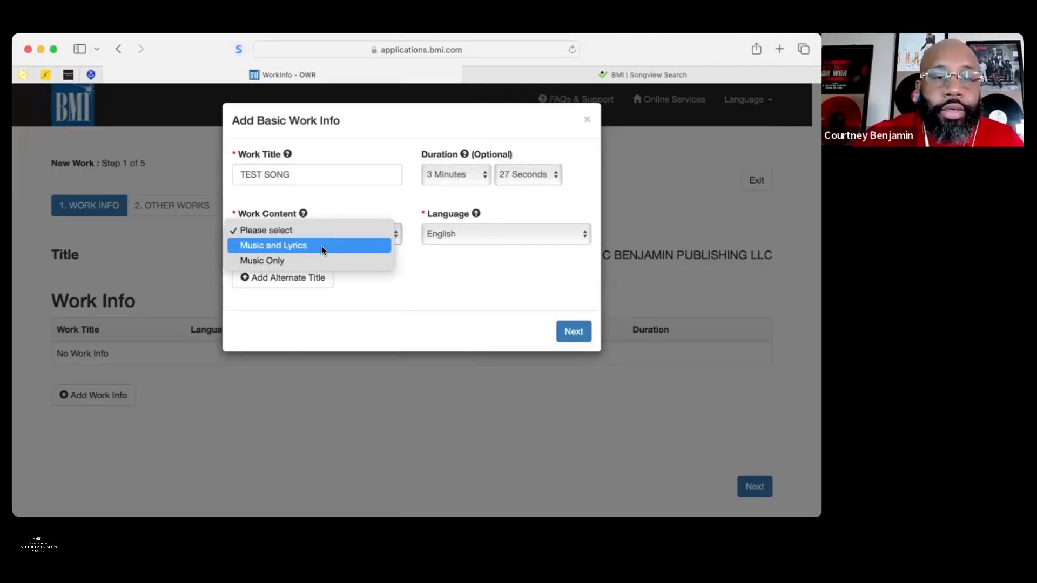
{"action": "left_click", "coordinate": [322, 245]}
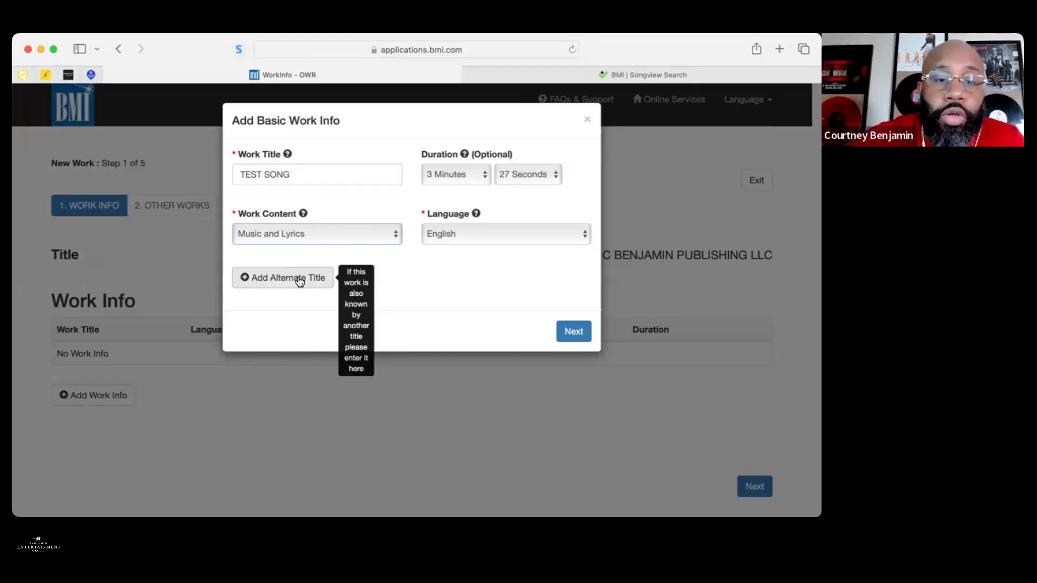
{"action": "left_click", "coordinate": [571, 329]}
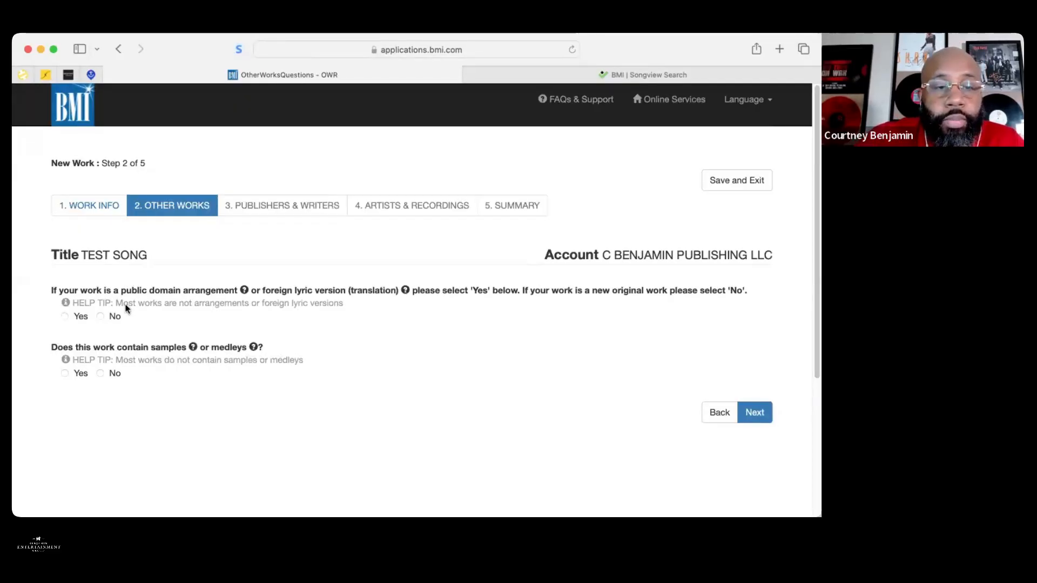
Answer No to the arrangement/translation and samples/medleys questions and move on
{"action": "left_click", "coordinate": [100, 316]}
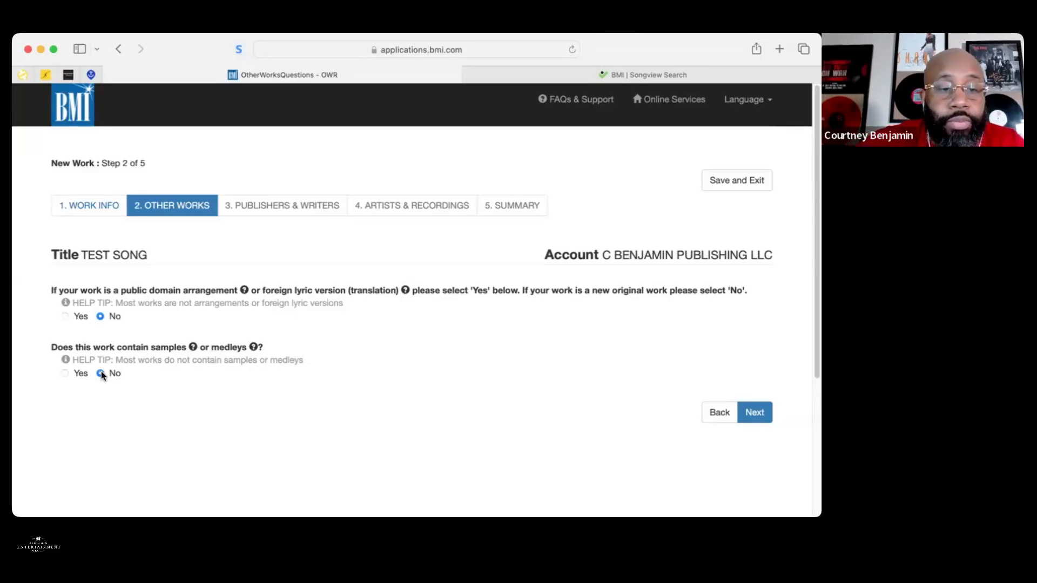
{"action": "left_click", "coordinate": [755, 413]}
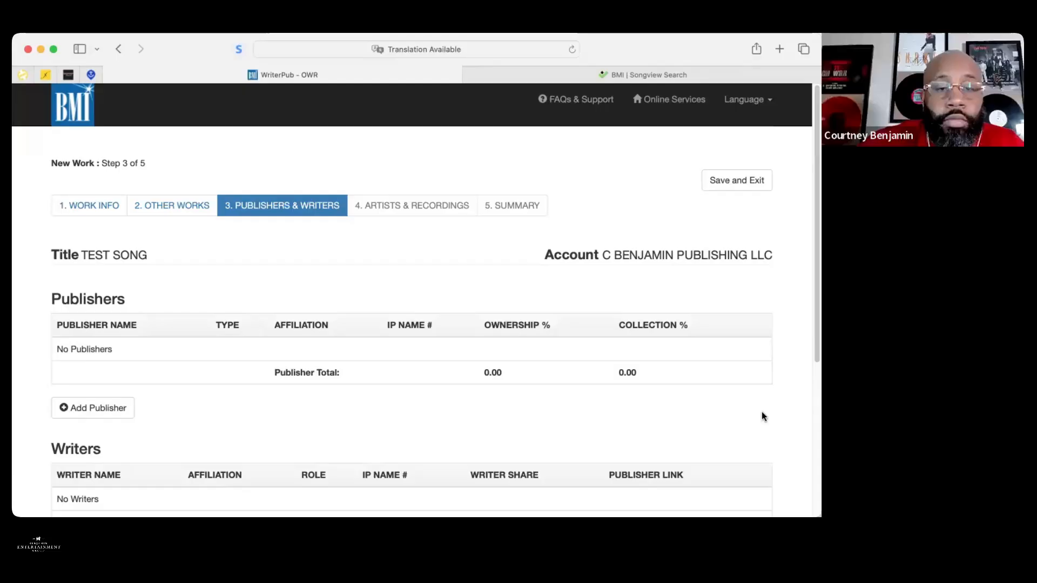
Add the account's own publisher with a 50% ownership and collection share
{"action": "left_click", "coordinate": [92, 408]}
{"action": "left_click", "coordinate": [257, 402]}
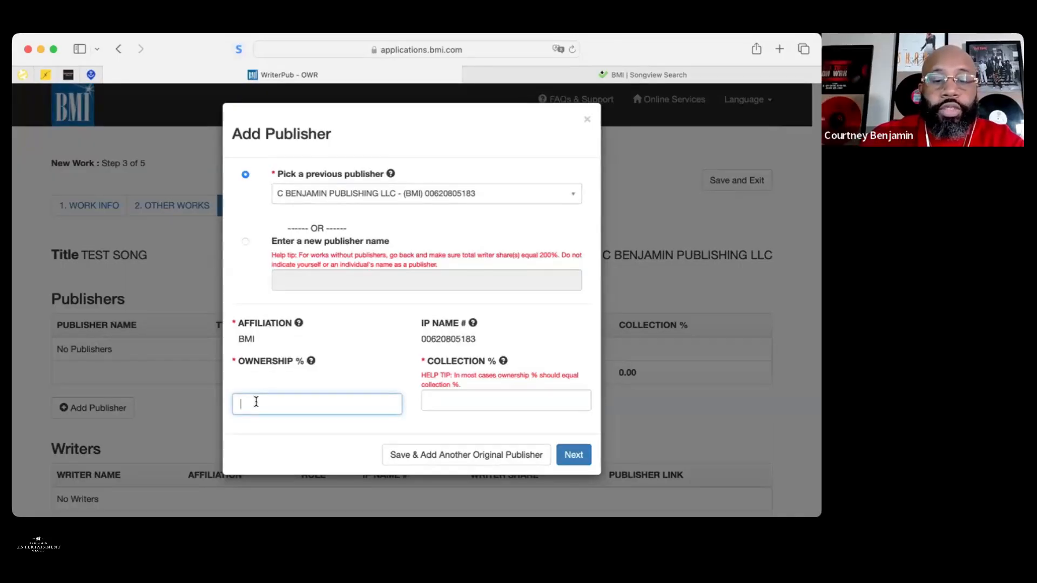
{"action": "type", "text": "50"}
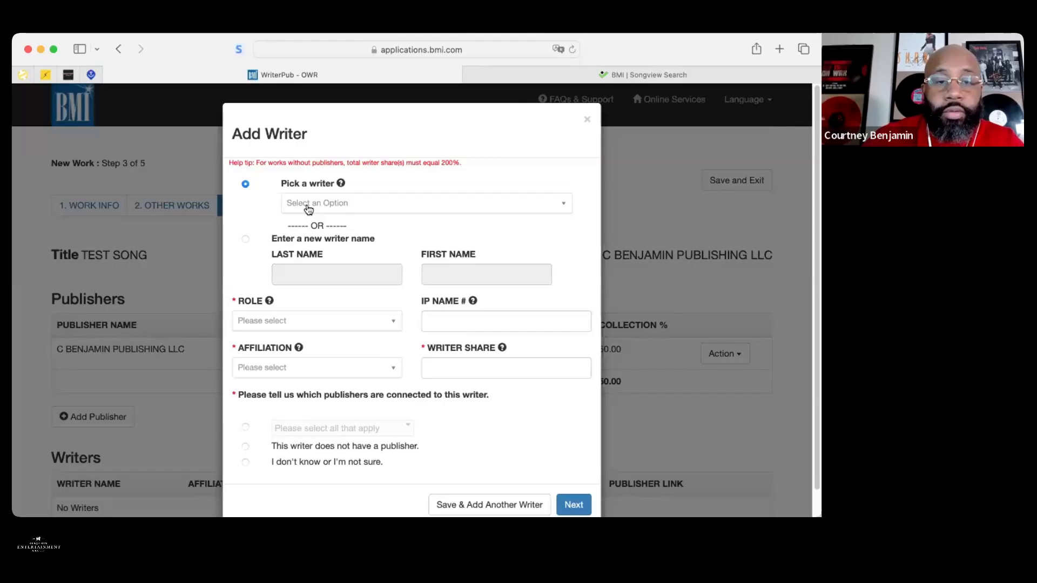
Pick the existing BMI writer from the writer list and set the role to Author
{"action": "left_click", "coordinate": [308, 209]}
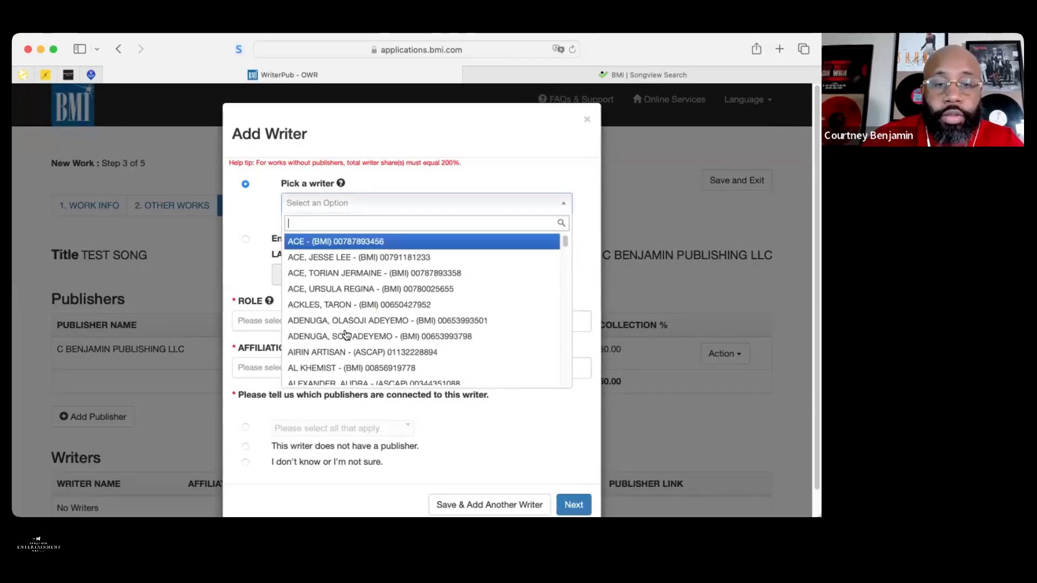
{"action": "left_click", "coordinate": [359, 305]}
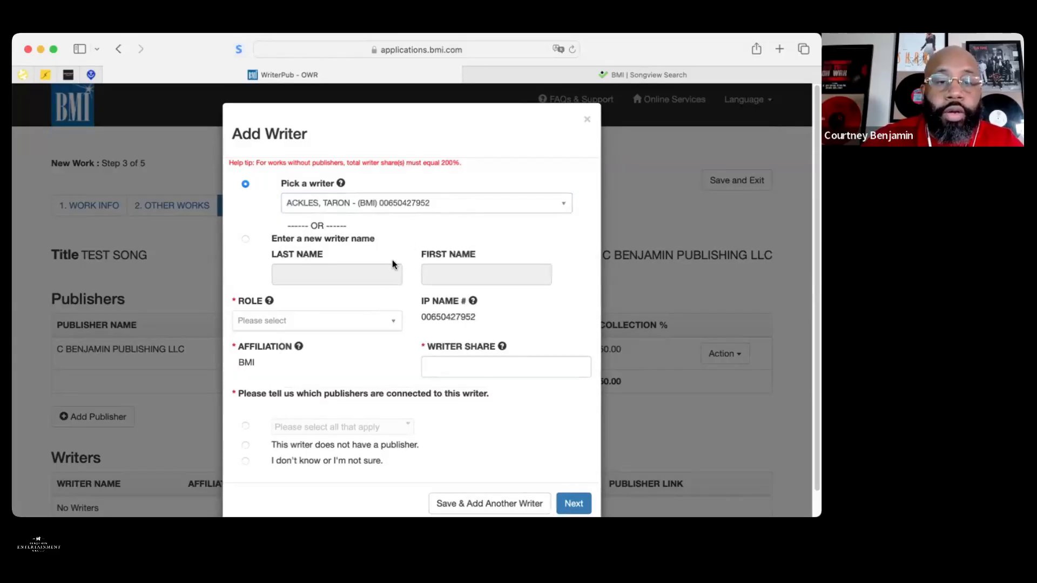
{"action": "left_click", "coordinate": [334, 321]}
{"action": "left_click", "coordinate": [308, 337]}
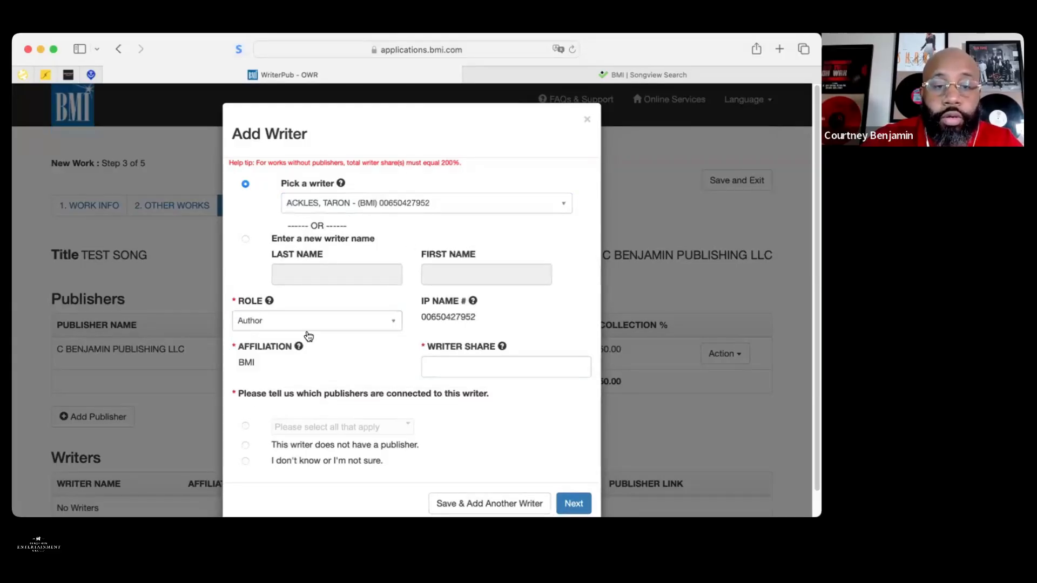
{"action": "left_click", "coordinate": [331, 321]}
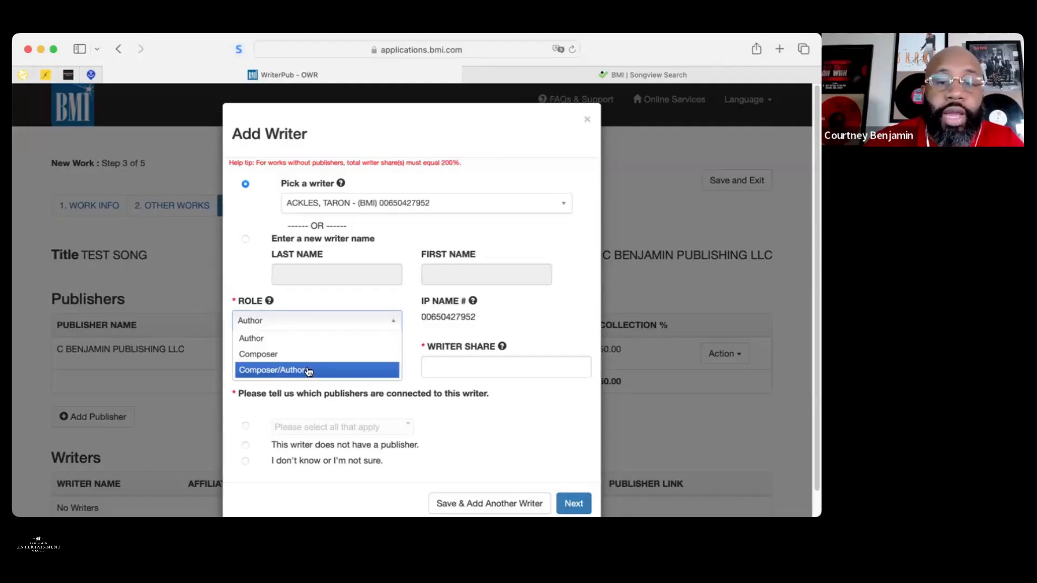
{"action": "left_click", "coordinate": [424, 307]}
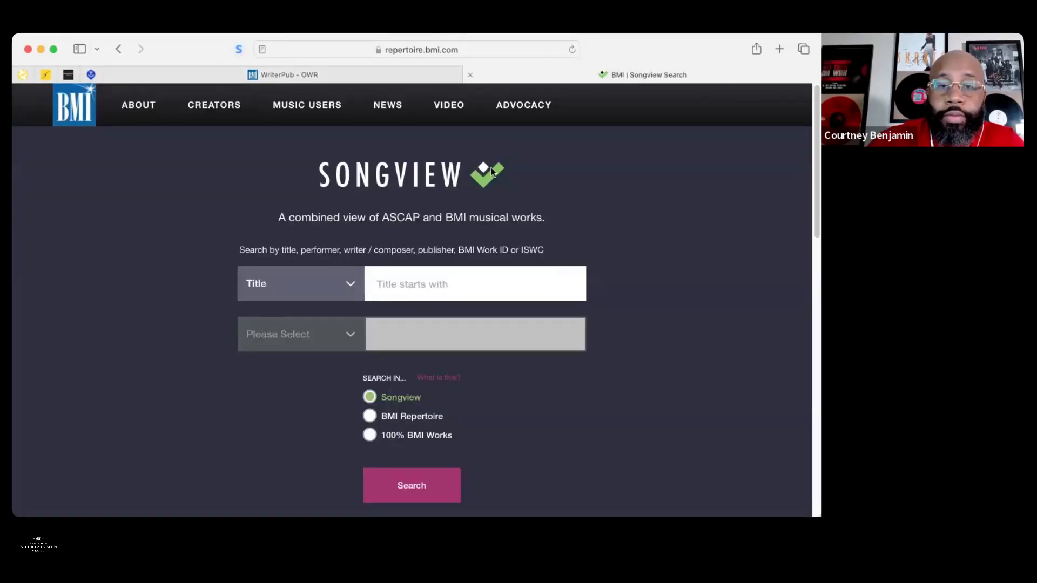
Search Songview titles for 'forever', inspect the first FOREVER result, then return to registration
{"action": "left_click", "coordinate": [383, 290]}
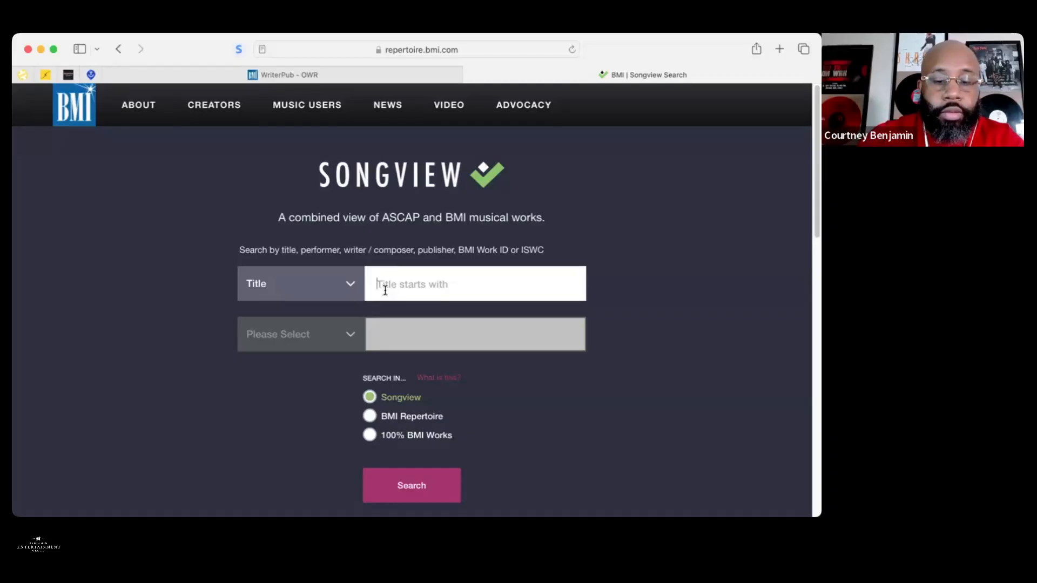
{"action": "type", "text": "for"}
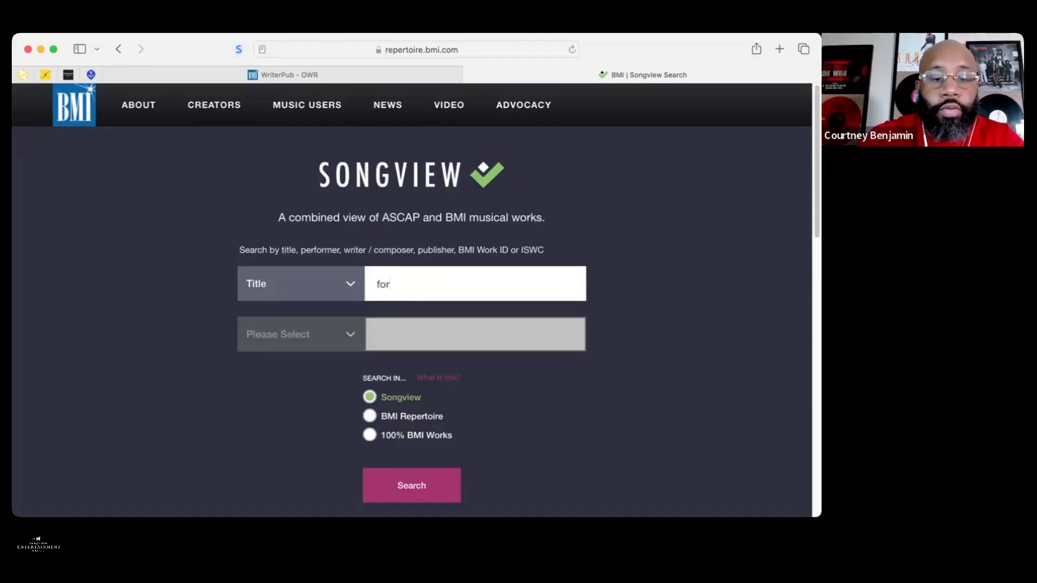
{"action": "type", "text": "ever"}
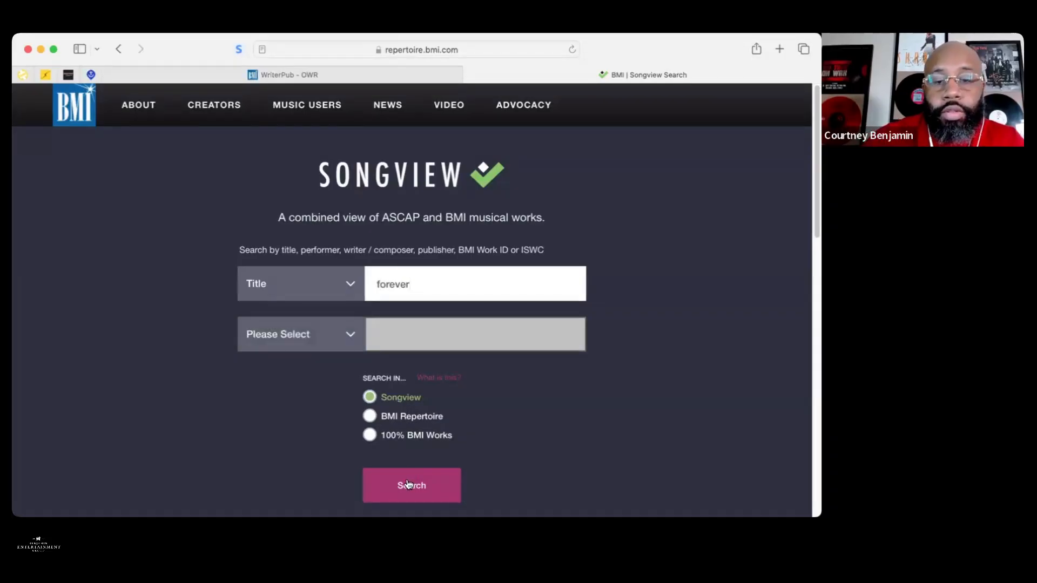
{"action": "left_click", "coordinate": [407, 479]}
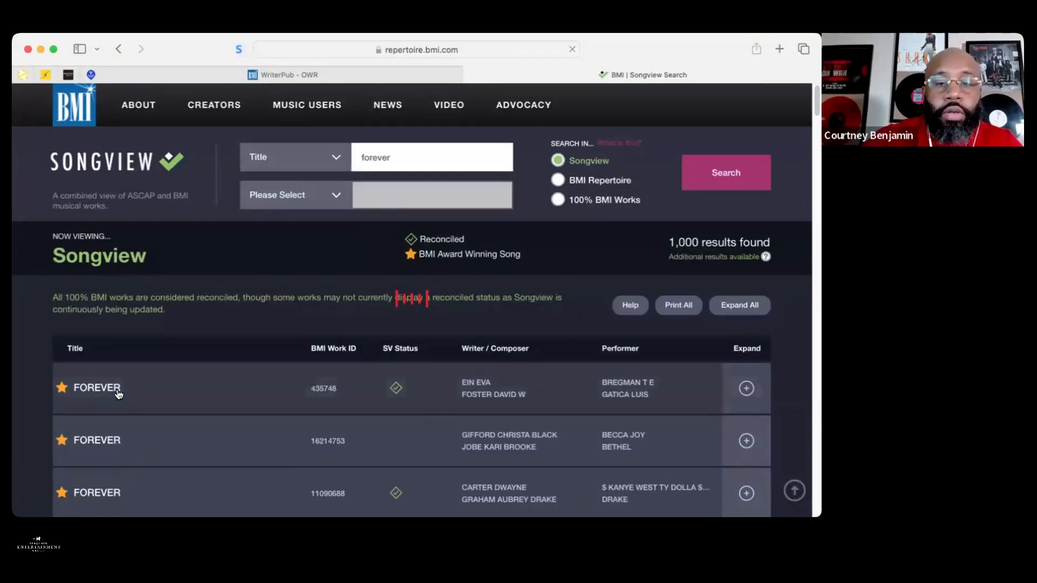
{"action": "left_click", "coordinate": [115, 390]}
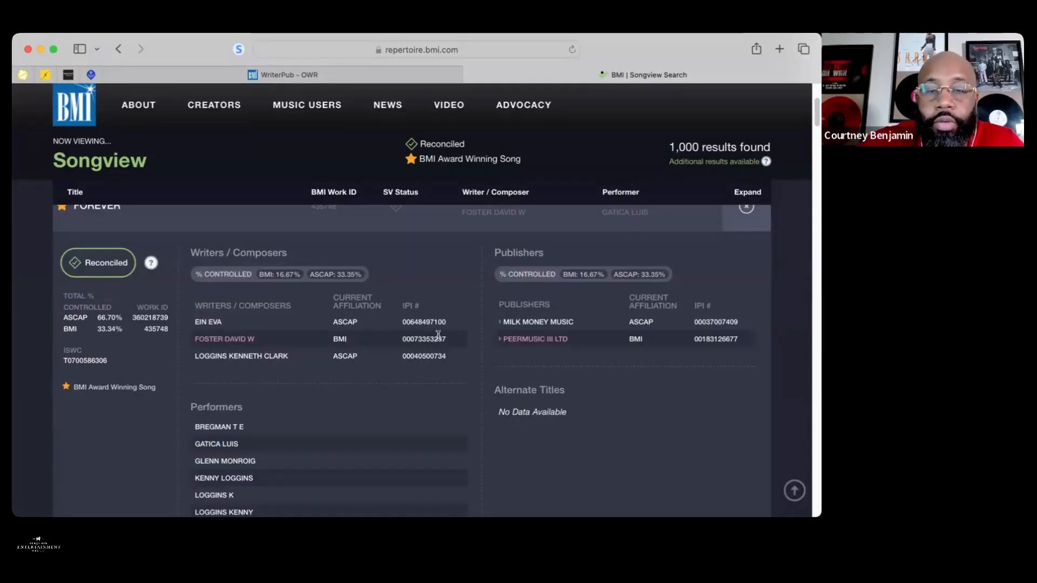
{"action": "left_click", "coordinate": [387, 74]}
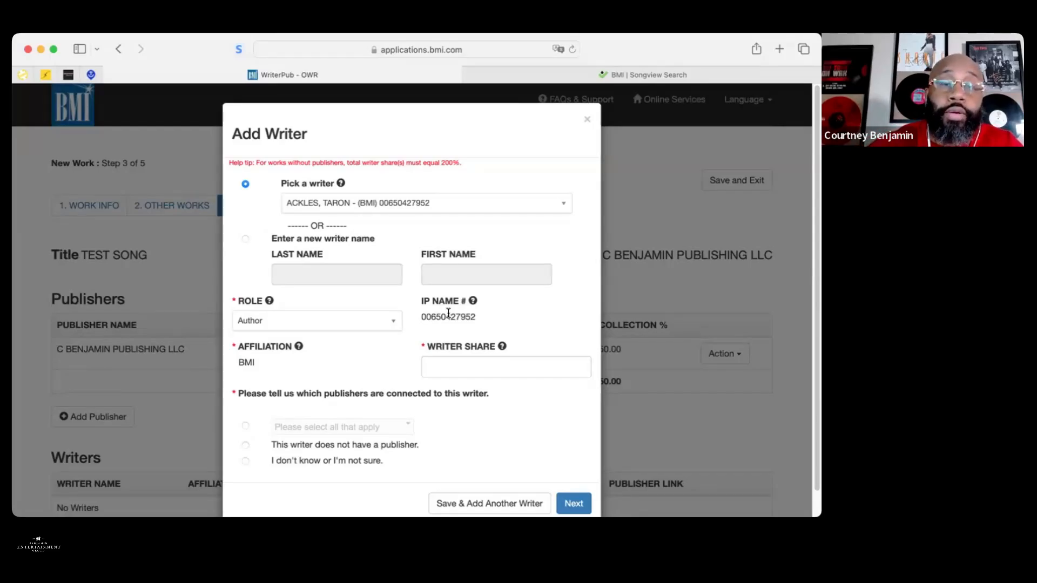
Give the Author a 50.00 writer share linked to the account's publisher and save
{"action": "left_click", "coordinate": [437, 365]}
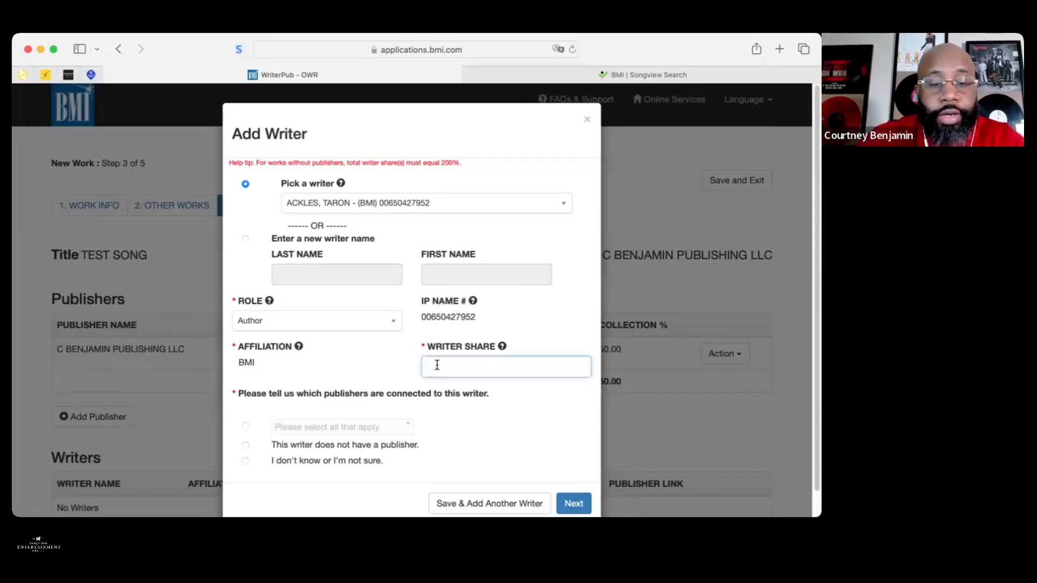
{"action": "type", "text": "50"}
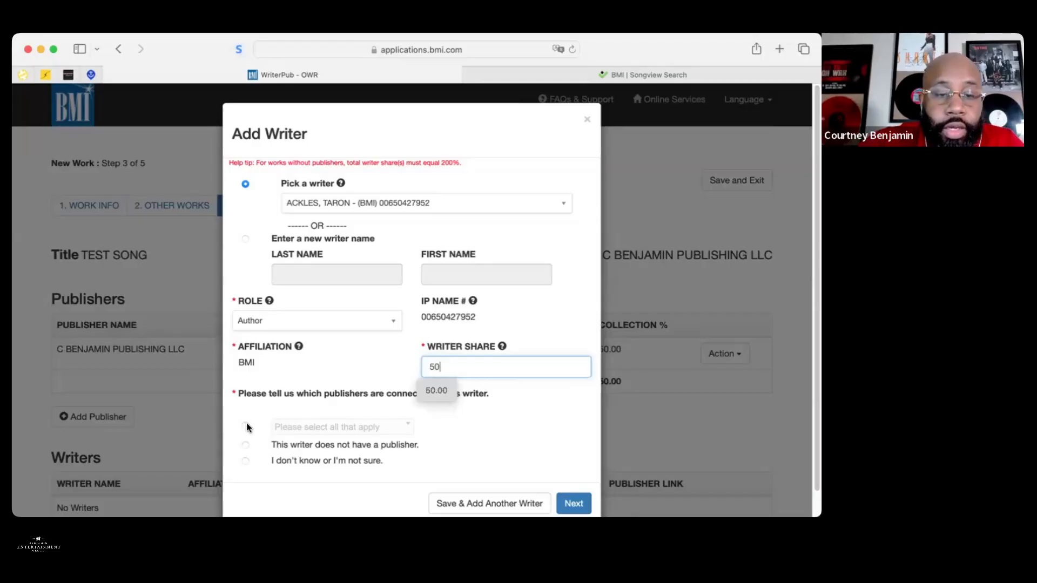
{"action": "left_click", "coordinate": [246, 424]}
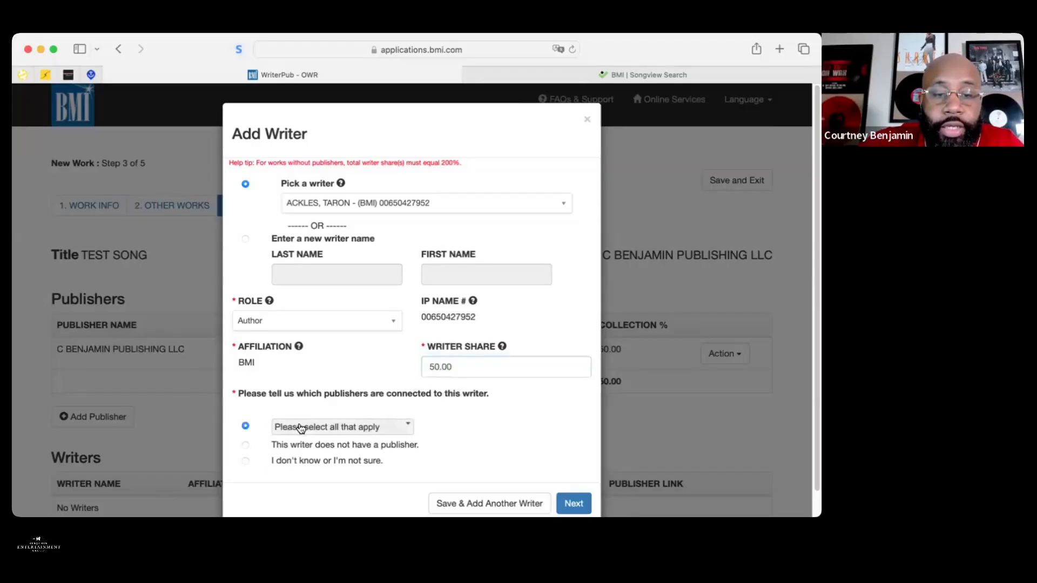
{"action": "left_click", "coordinate": [297, 428]}
{"action": "left_click", "coordinate": [278, 464]}
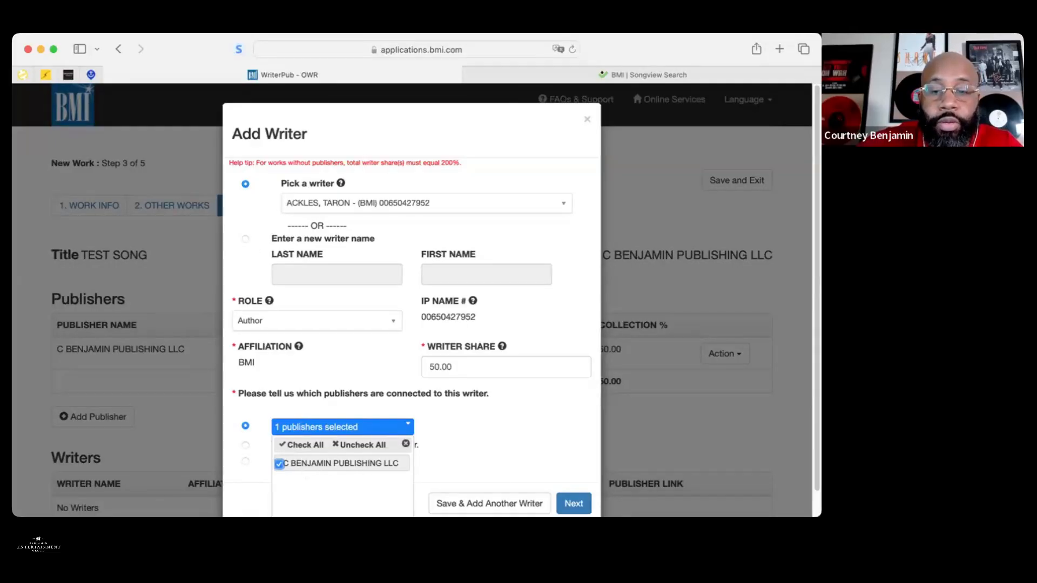
{"action": "left_click", "coordinate": [573, 504]}
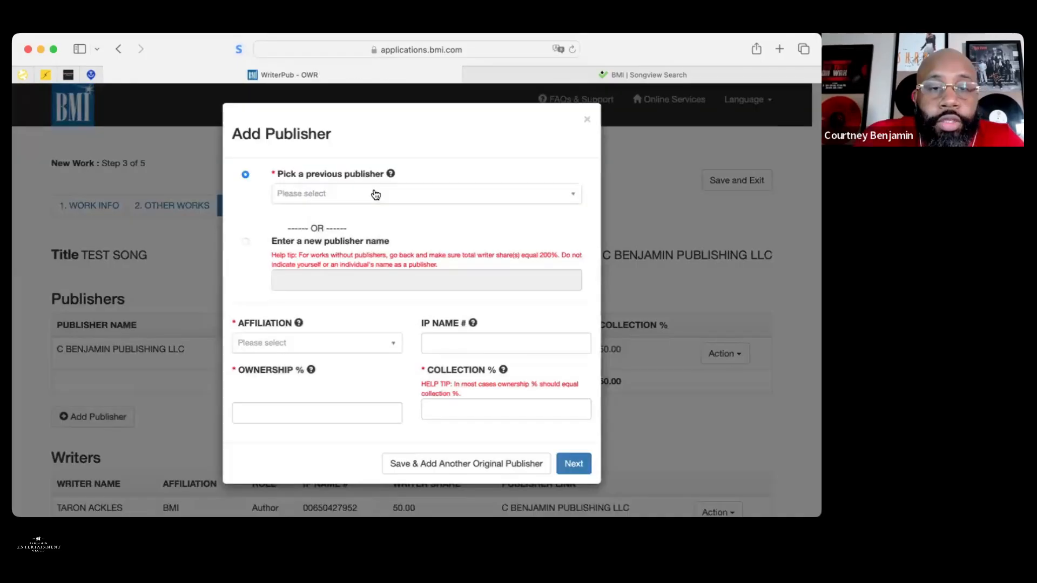
Add ABAD MUZIC PUBLISHING COMPANY as a publisher with 50 ownership and 50 collection
{"action": "left_click", "coordinate": [375, 195]}
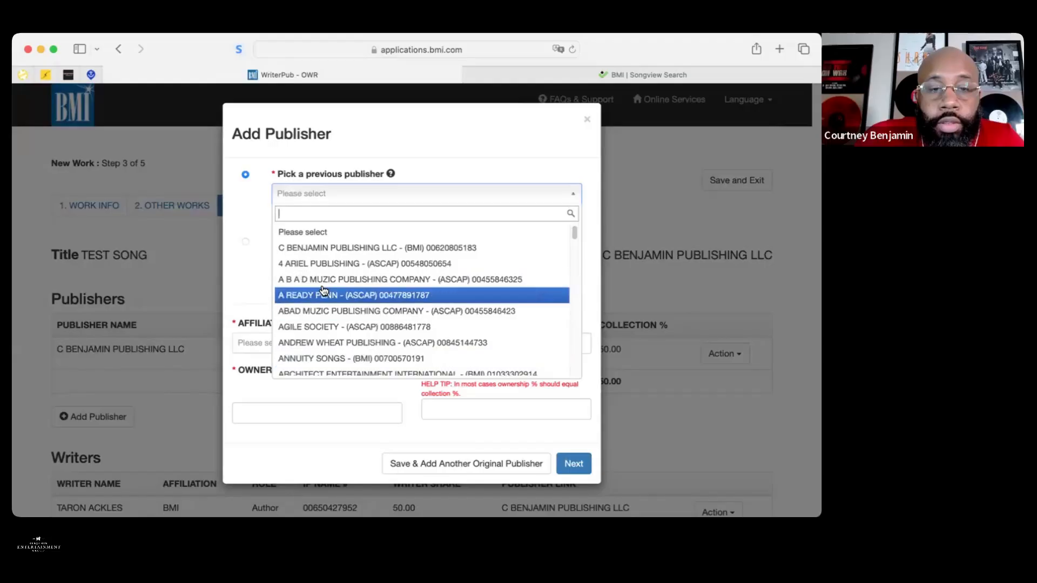
{"action": "left_click", "coordinate": [324, 311]}
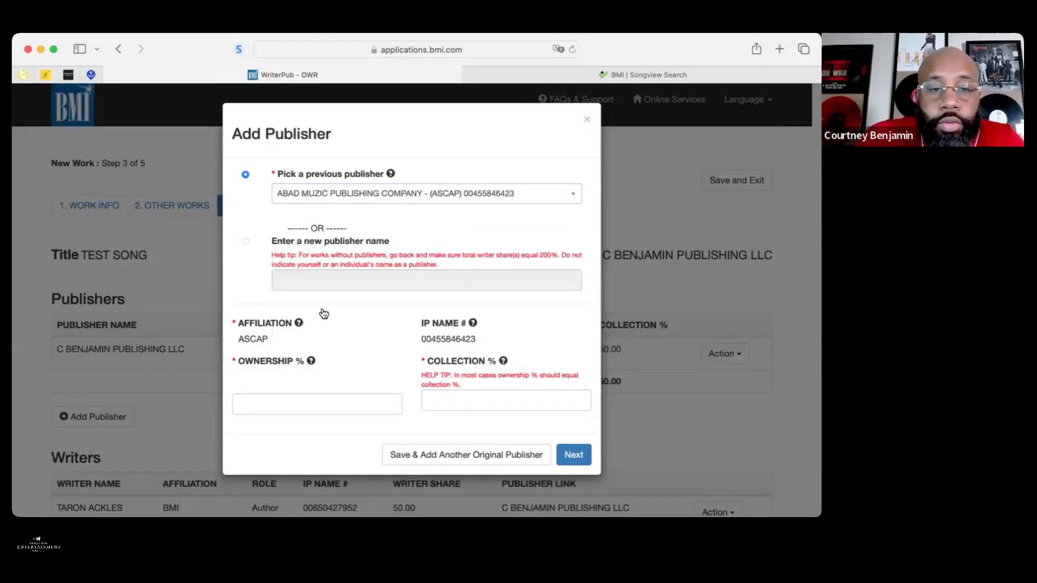
{"action": "left_click", "coordinate": [288, 399]}
{"action": "type", "text": "50"}
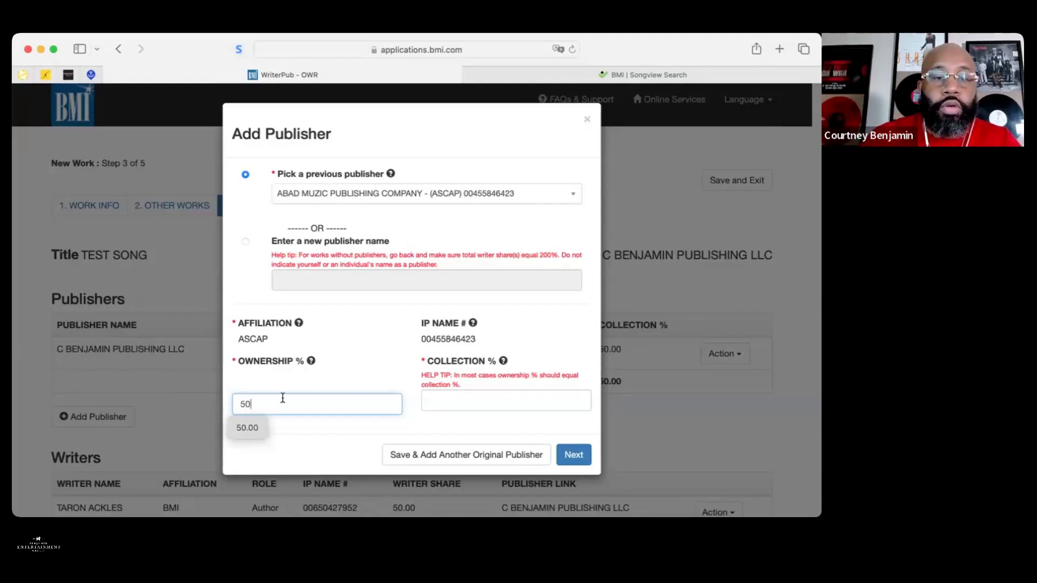
{"action": "left_click", "coordinate": [243, 424]}
{"action": "left_click", "coordinate": [444, 399]}
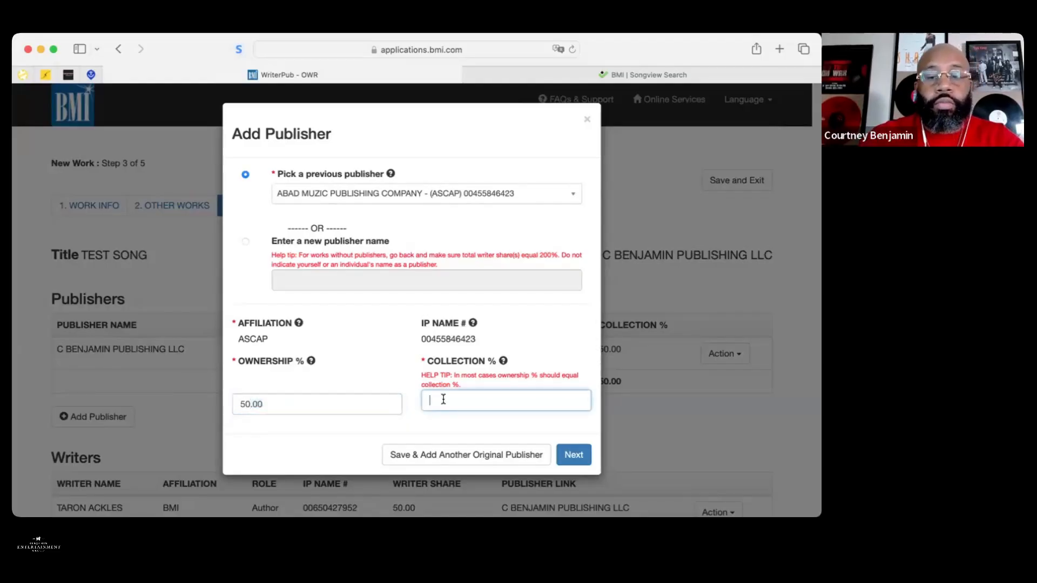
{"action": "type", "text": "50"}
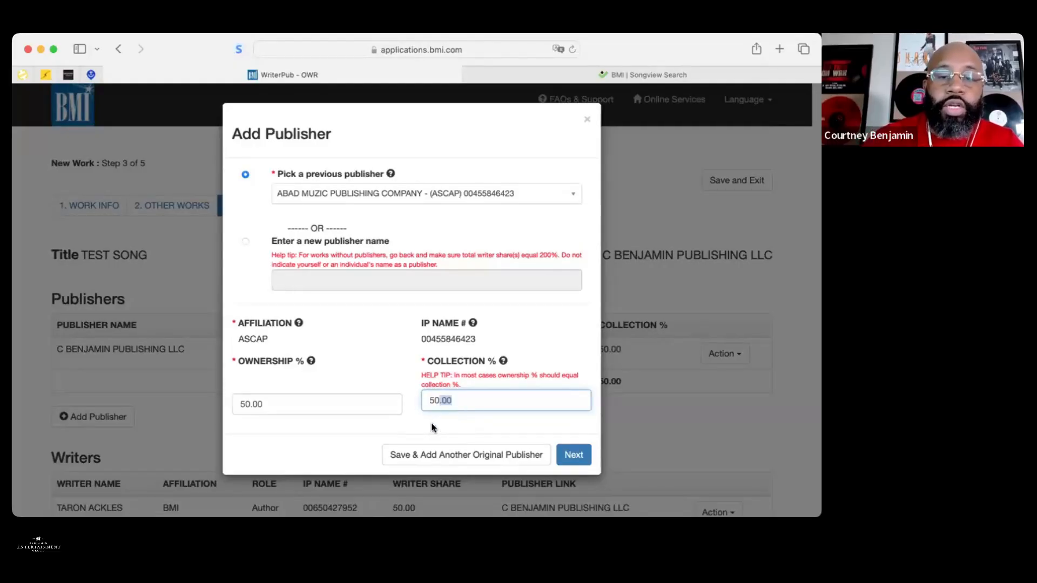
{"action": "left_click", "coordinate": [569, 457]}
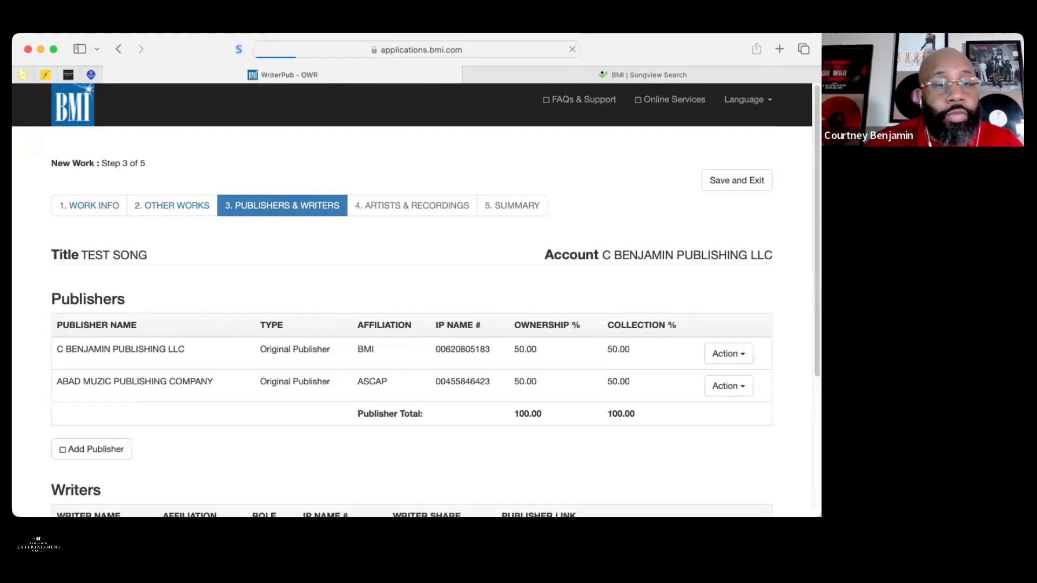
Add a second BMI writer from the registered writers list with the Composer role
{"action": "left_click", "coordinate": [373, 208]}
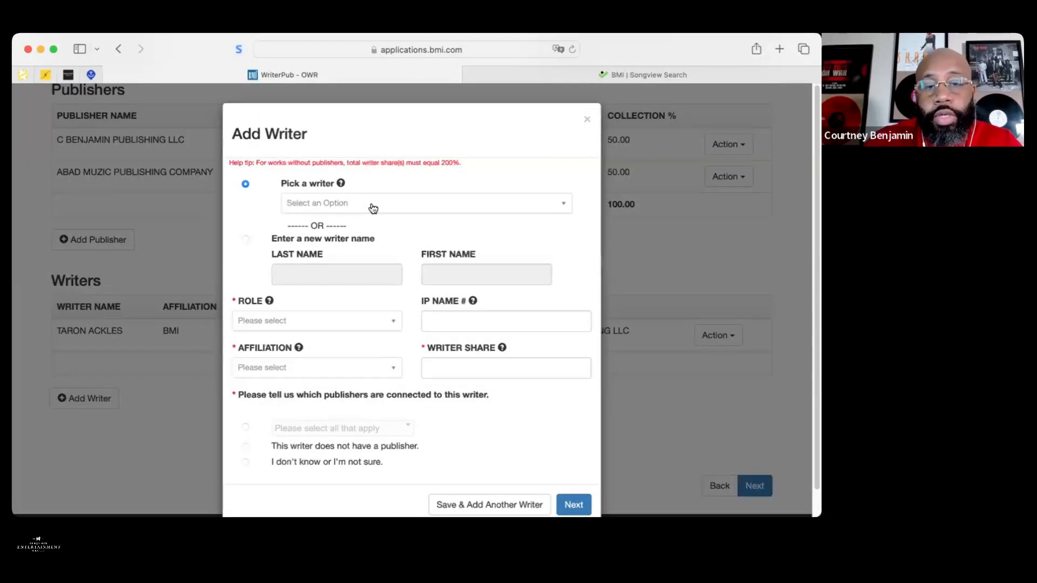
{"action": "left_click", "coordinate": [373, 208]}
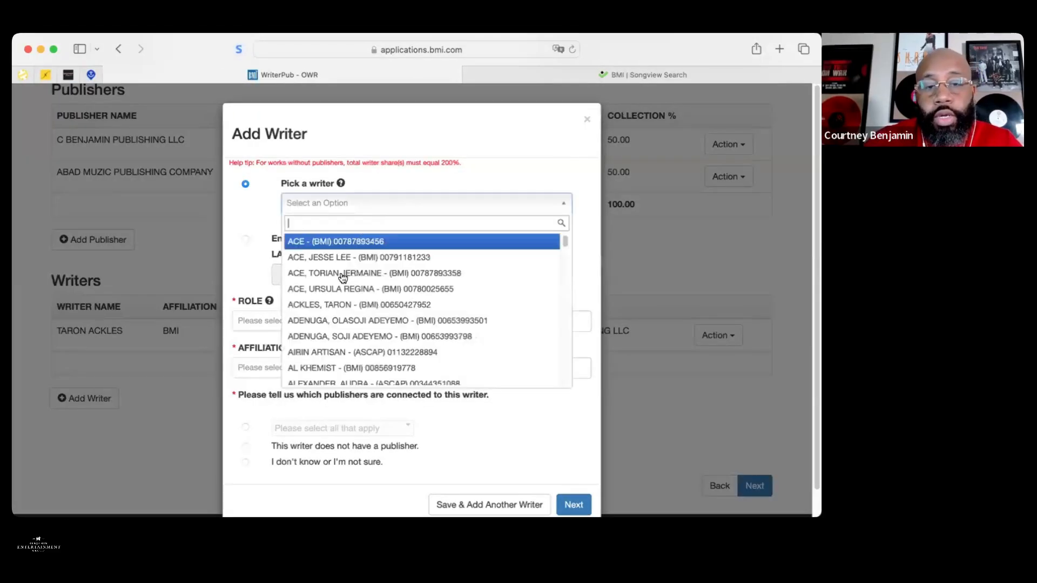
{"action": "left_click", "coordinate": [343, 288]}
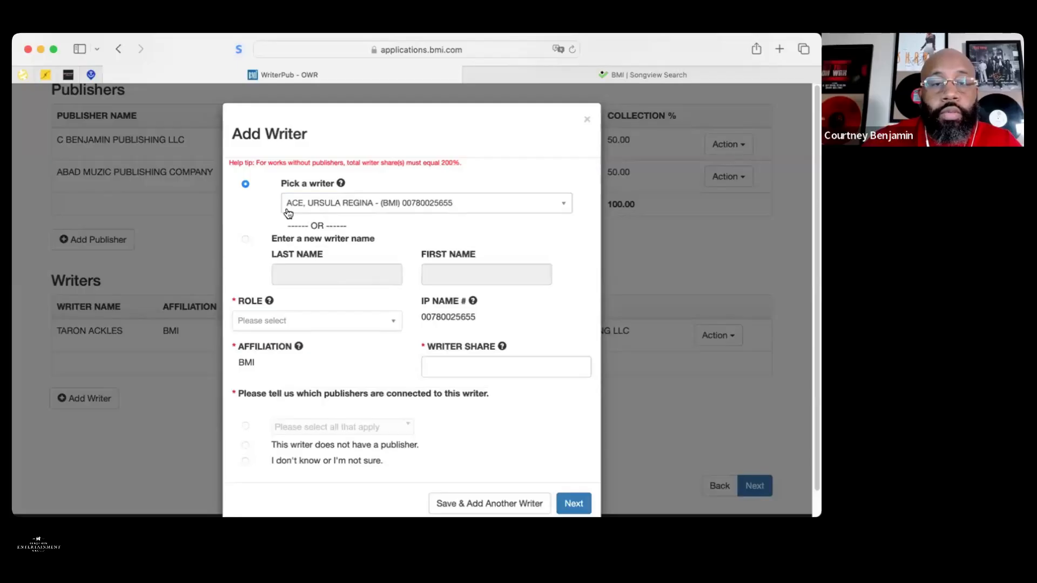
{"action": "left_click", "coordinate": [383, 320]}
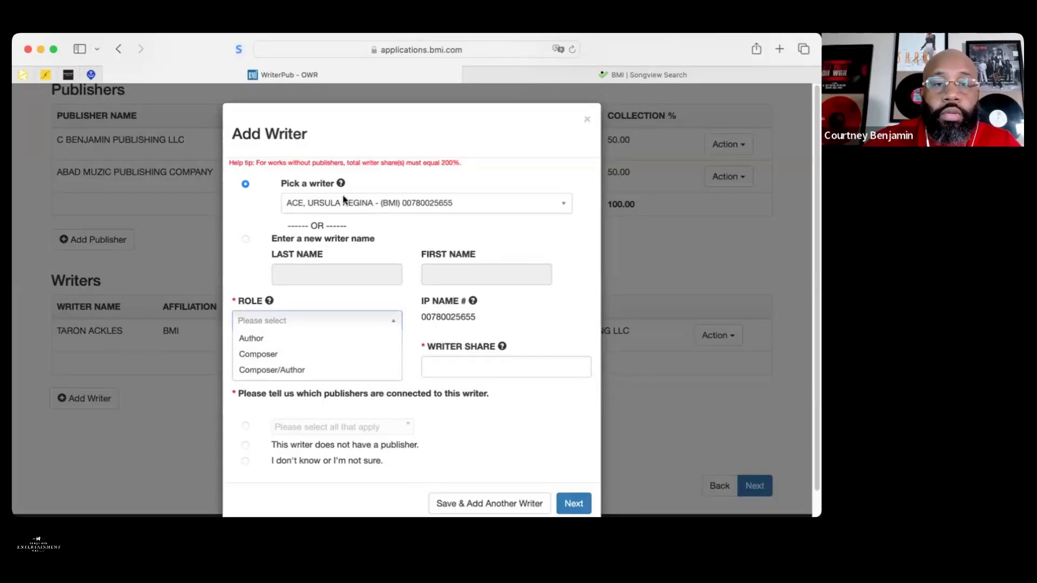
{"action": "left_click", "coordinate": [333, 356]}
Give the Composer a 50 share linked to ABAD MUZIC PUBLISHING COMPANY and save
{"action": "left_click", "coordinate": [449, 363]}
{"action": "type", "text": "50"}
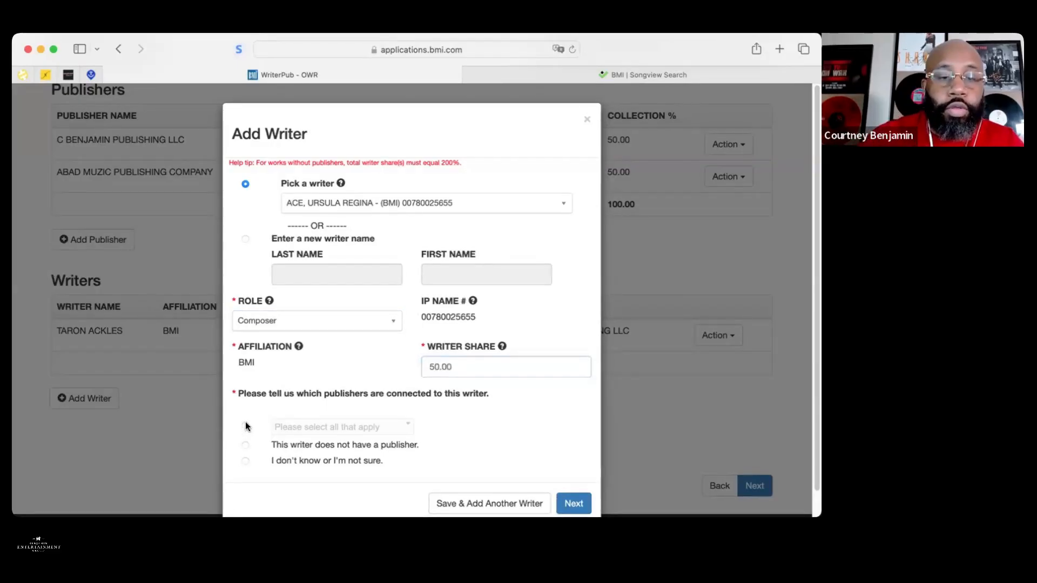
{"action": "left_click", "coordinate": [246, 426]}
{"action": "left_click", "coordinate": [294, 432]}
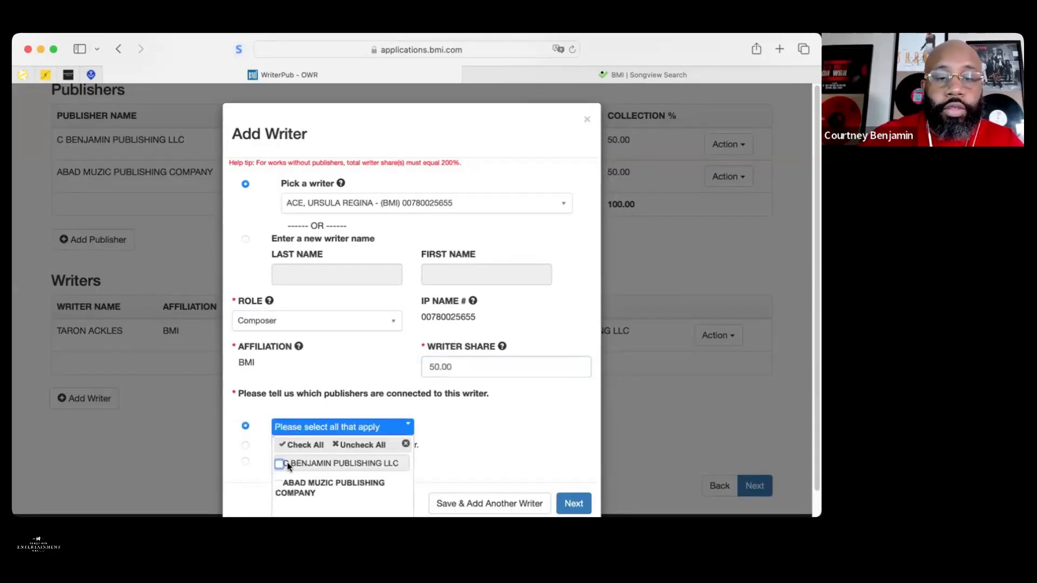
{"action": "left_click", "coordinate": [278, 484]}
{"action": "left_click", "coordinate": [555, 437]}
{"action": "left_click", "coordinate": [573, 501]}
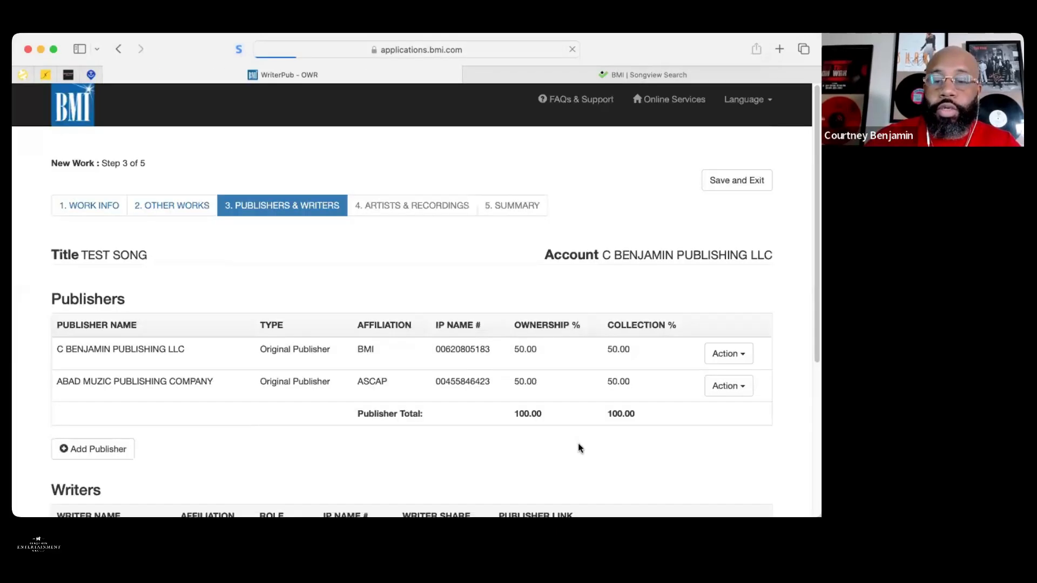
{"action": "scroll", "coordinate": [410, 297], "scroll_direction": "down", "scroll_amount": 2}
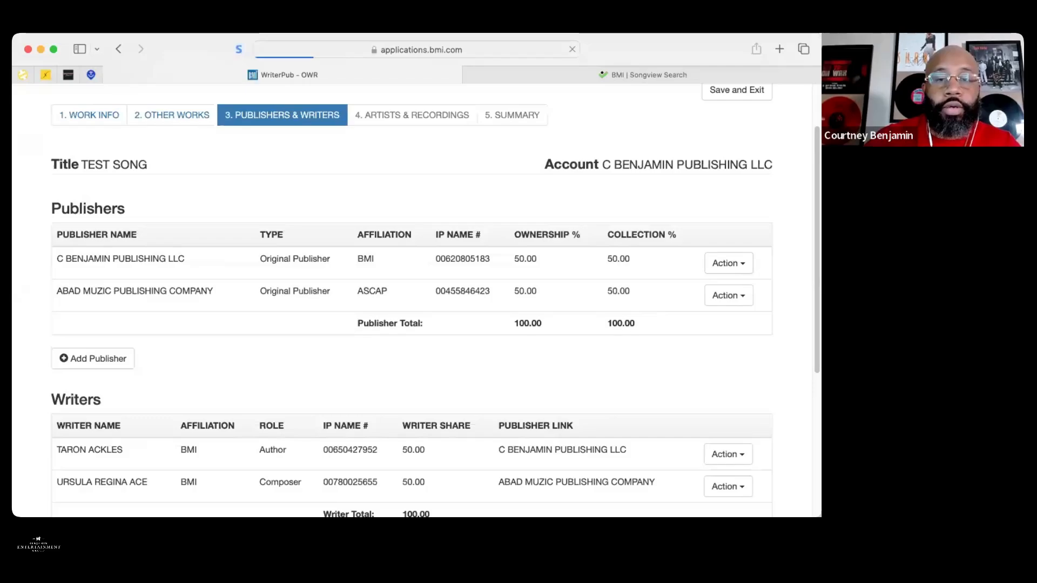
{"action": "scroll", "coordinate": [410, 297], "scroll_direction": "down", "scroll_amount": 6}
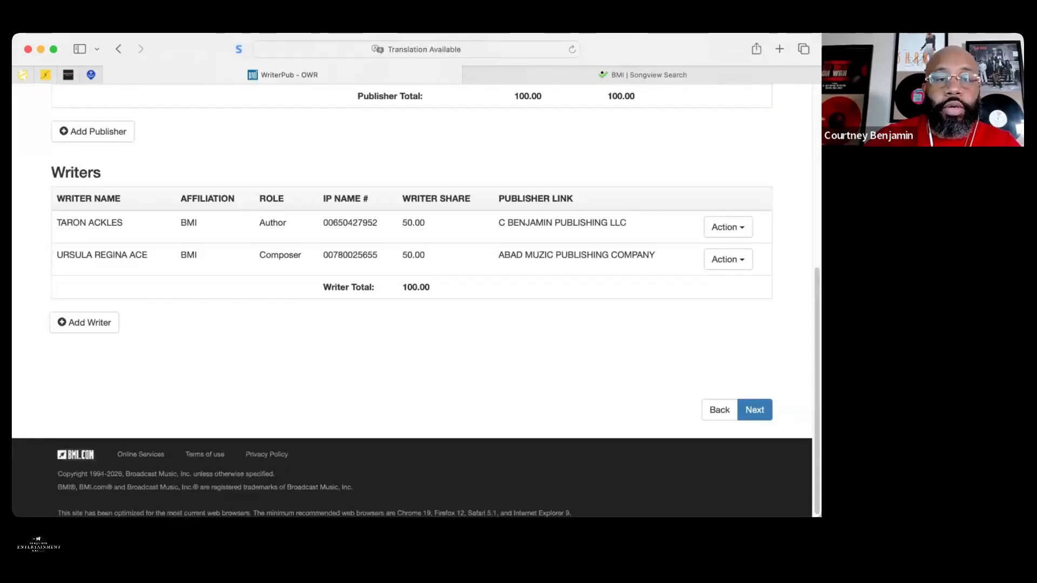
{"action": "scroll", "coordinate": [740, 286], "scroll_direction": "up", "scroll_amount": 1}
{"action": "left_click", "coordinate": [739, 287]}
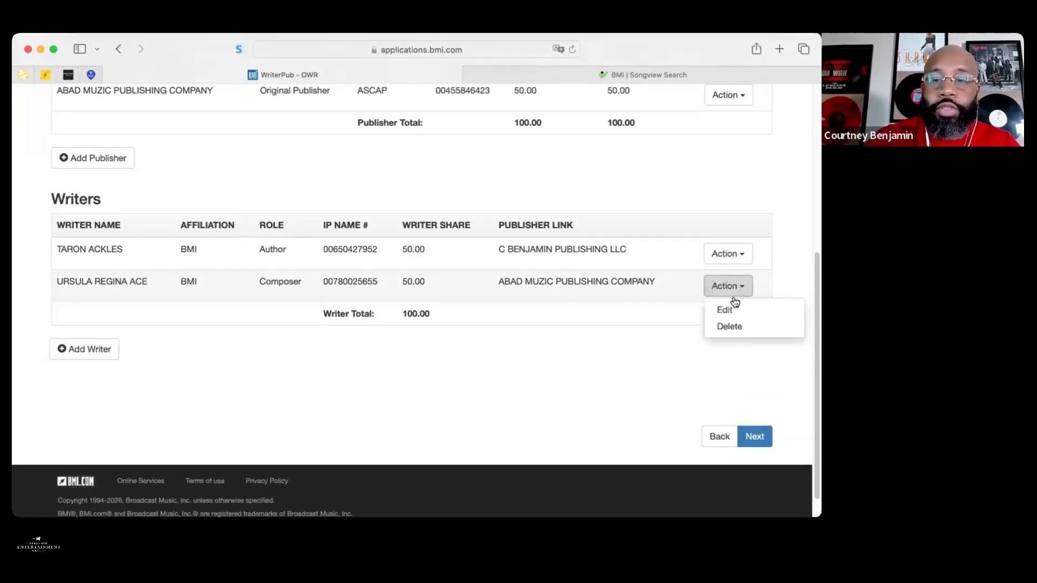
{"action": "left_click", "coordinate": [727, 310]}
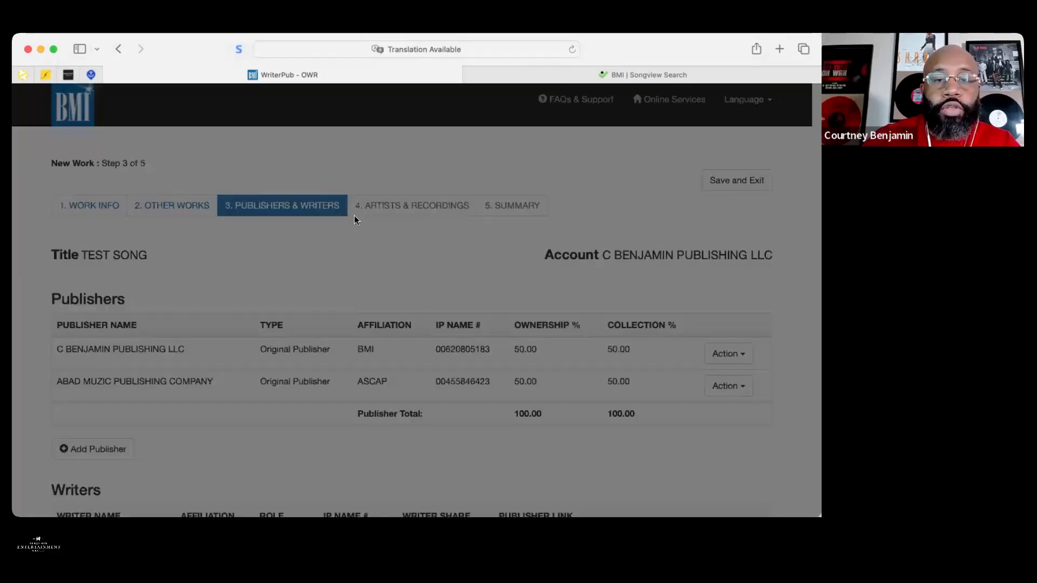
{"action": "left_click", "coordinate": [353, 204]}
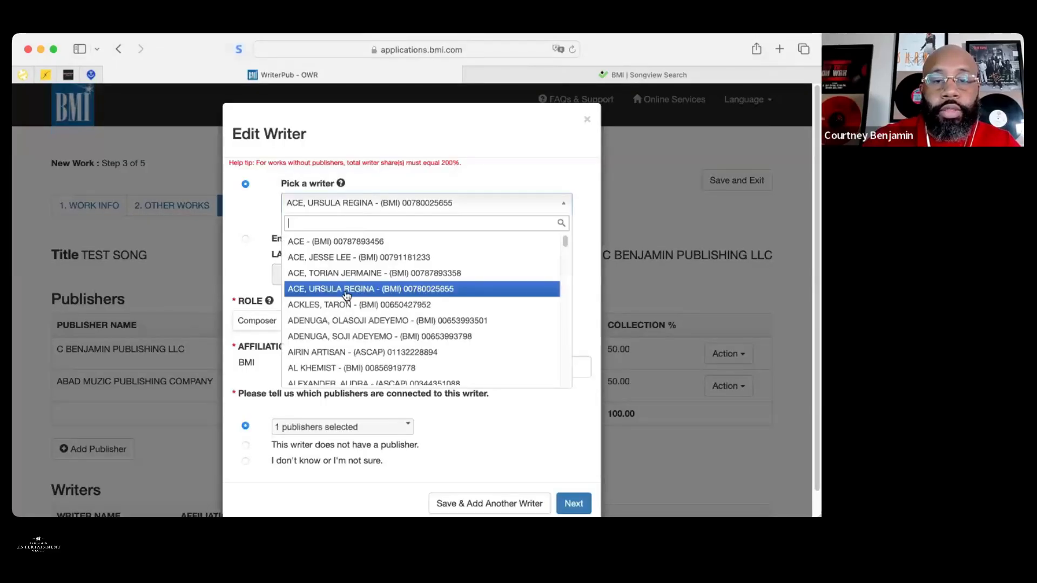
{"action": "left_click", "coordinate": [348, 352]}
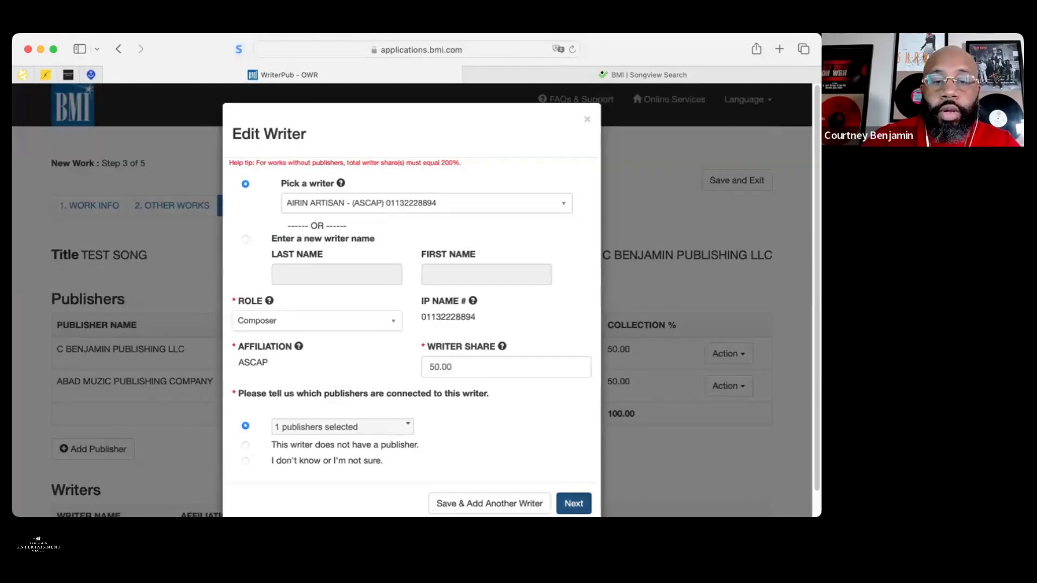
{"action": "left_click", "coordinate": [573, 504]}
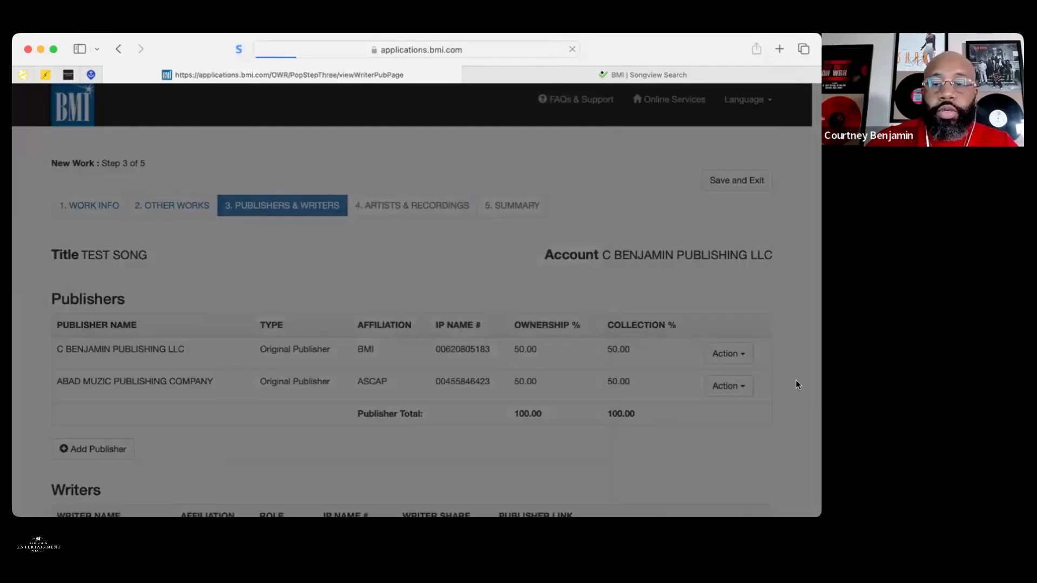
{"action": "scroll", "coordinate": [795, 380], "scroll_direction": "down", "scroll_amount": 6}
{"action": "scroll", "coordinate": [533, 268], "scroll_direction": "up", "scroll_amount": 6}
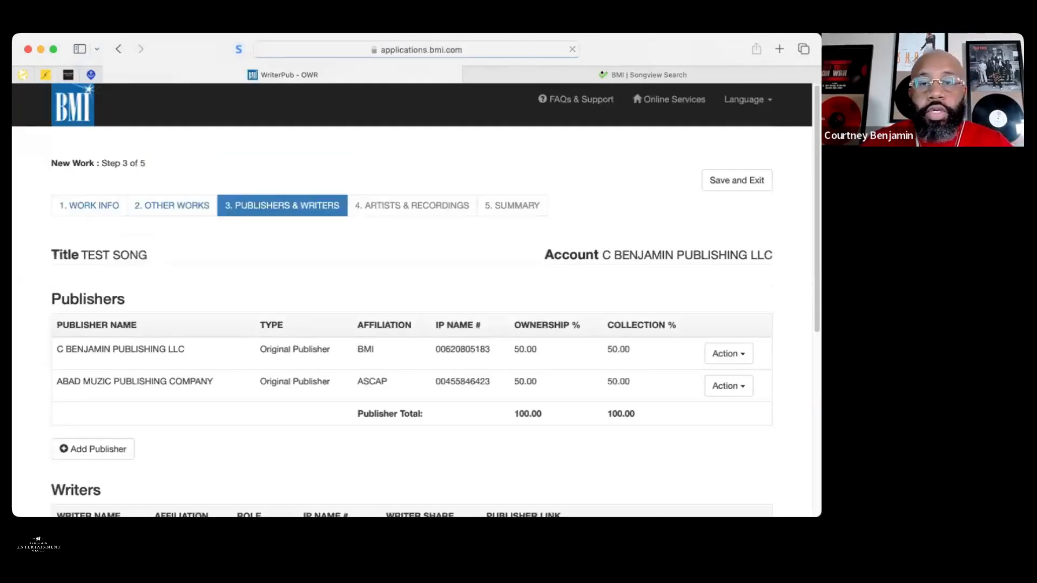
{"action": "scroll", "coordinate": [533, 268], "scroll_direction": "down", "scroll_amount": 6}
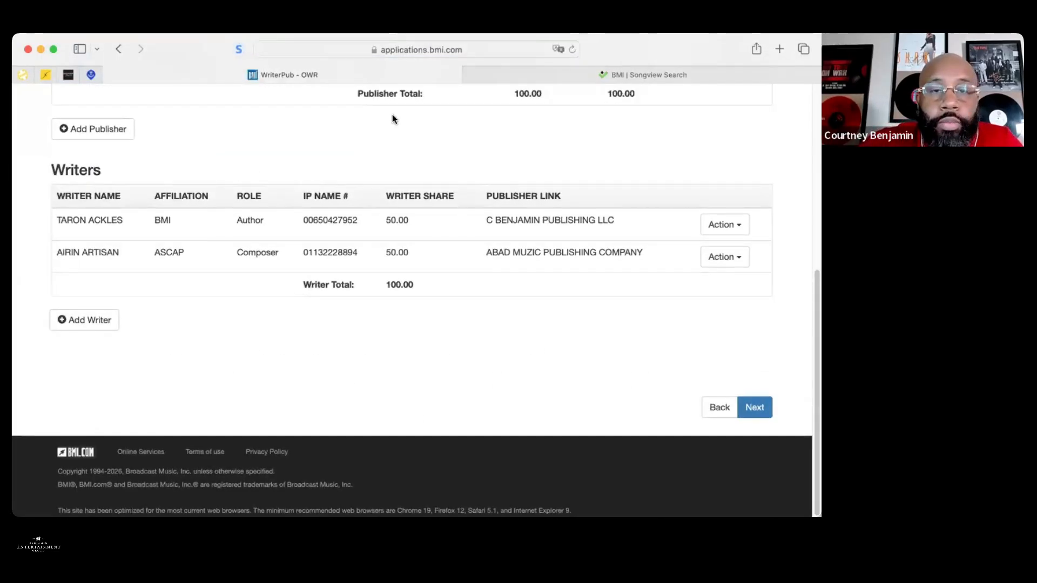
{"action": "scroll", "coordinate": [534, 412], "scroll_direction": "up", "scroll_amount": 6}
{"action": "scroll", "coordinate": [535, 412], "scroll_direction": "down", "scroll_amount": 6}
{"action": "scroll", "coordinate": [541, 419], "scroll_direction": "up", "scroll_amount": 6}
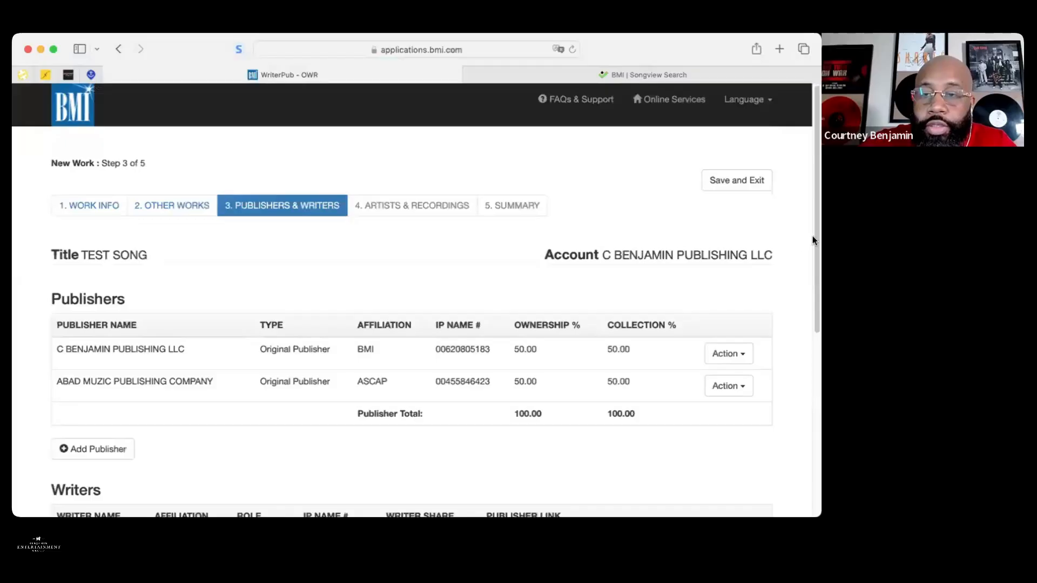
{"action": "scroll", "coordinate": [813, 235], "scroll_direction": "down", "scroll_amount": 3}
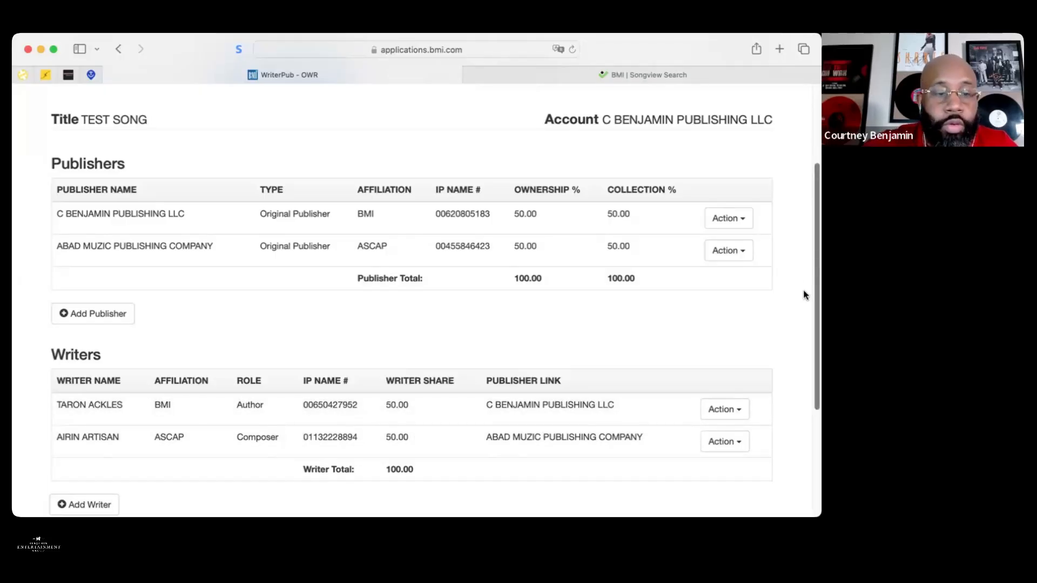
{"action": "scroll", "coordinate": [805, 295], "scroll_direction": "down", "scroll_amount": 3}
{"action": "scroll", "coordinate": [786, 361], "scroll_direction": "down", "scroll_amount": 3}
Answer Yes for artists and recordings and No for Film/TV/Theater/Music Library
{"action": "left_click", "coordinate": [754, 444]}
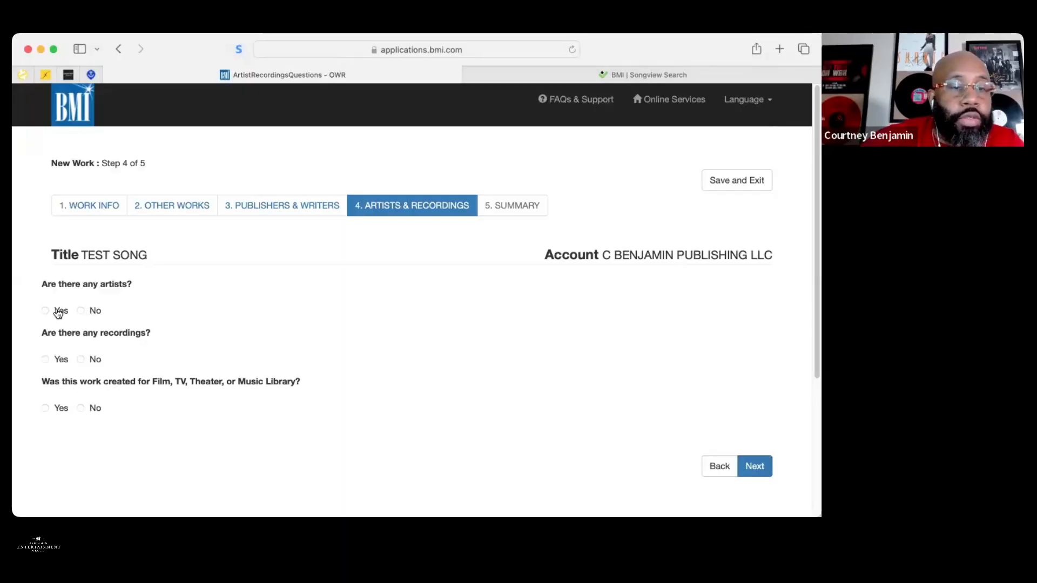
{"action": "left_click", "coordinate": [46, 311]}
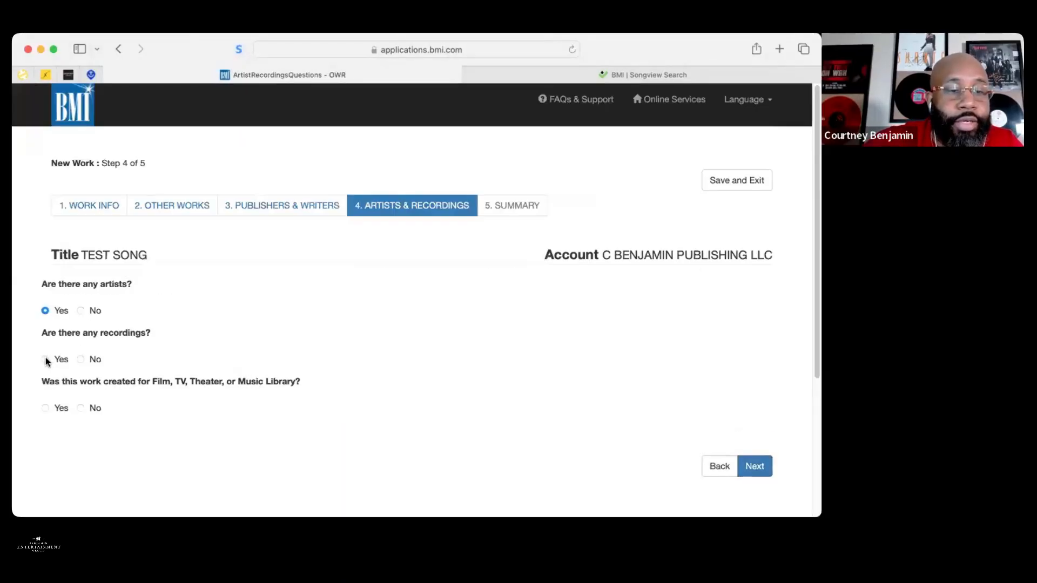
{"action": "left_click", "coordinate": [45, 359]}
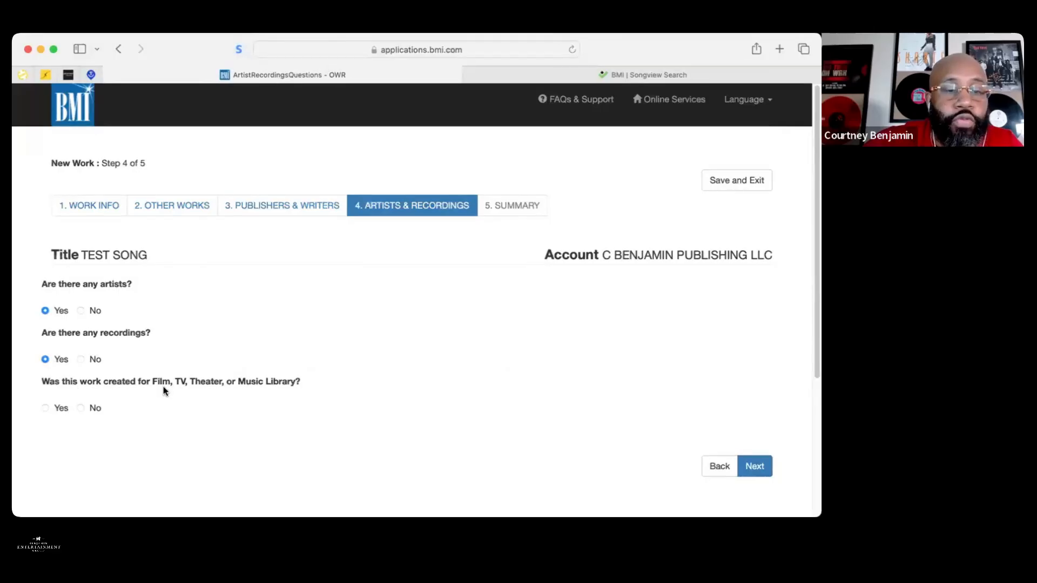
{"action": "left_click", "coordinate": [80, 408]}
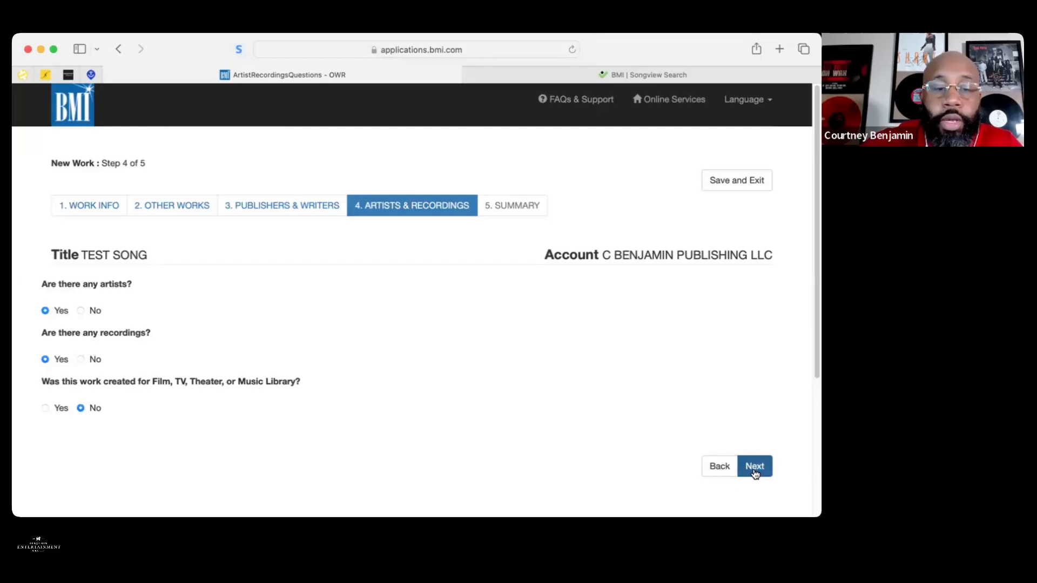
{"action": "left_click", "coordinate": [754, 468]}
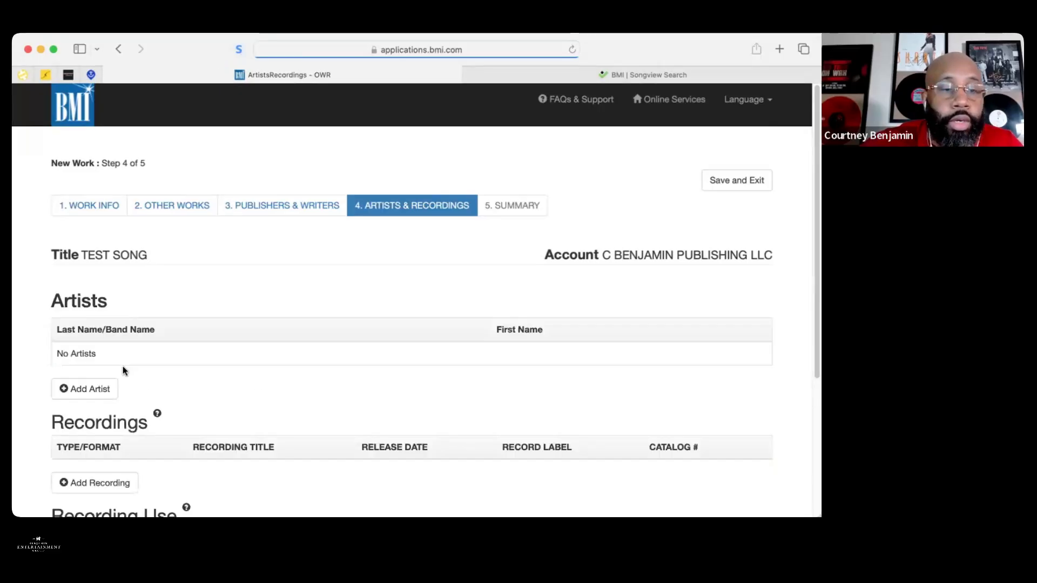
Add 'RARA' as the work's artist band name and submit the artist form
{"action": "left_click", "coordinate": [88, 389]}
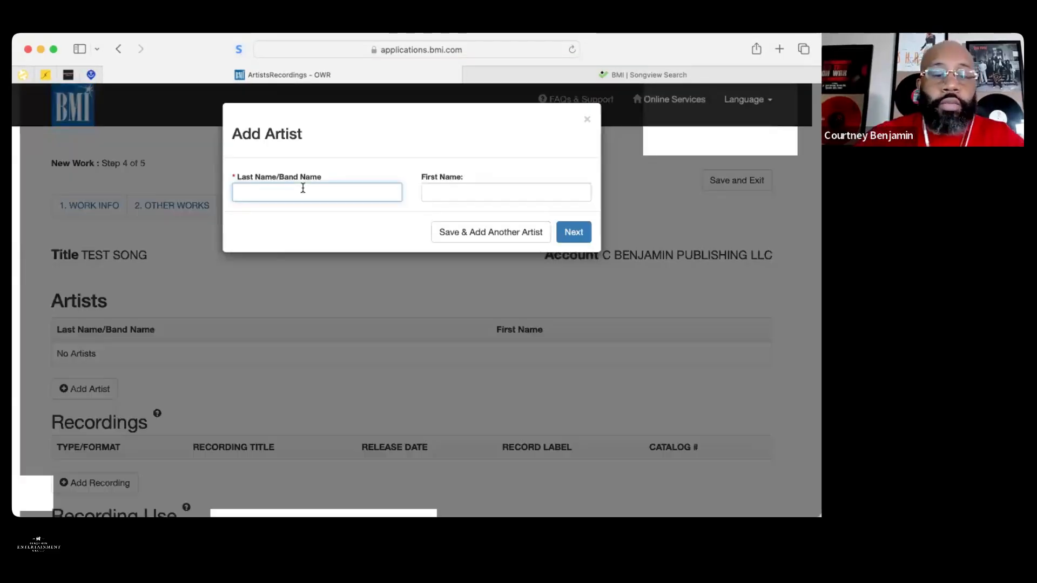
{"action": "type", "text": "RARA"}
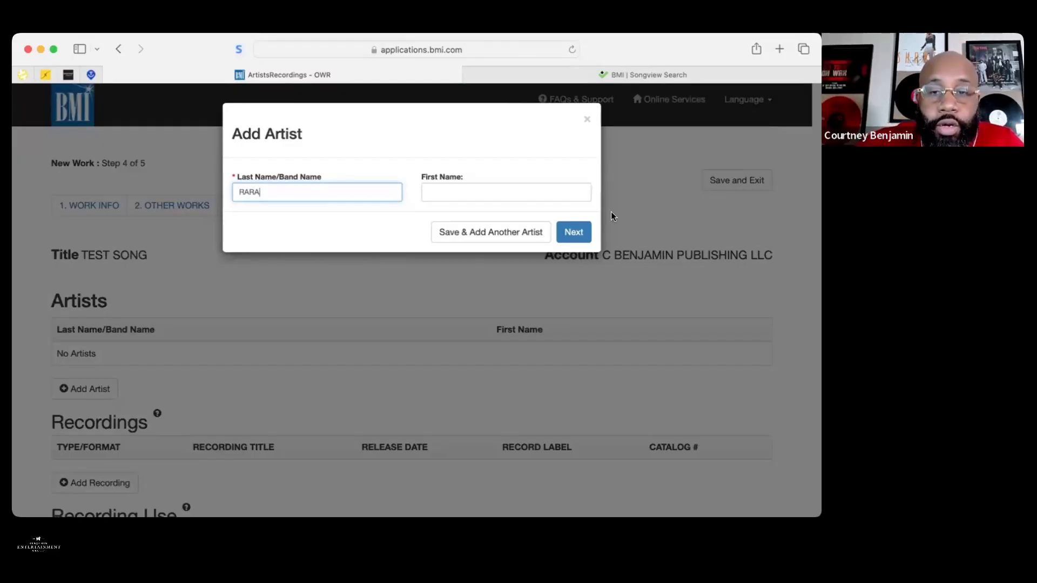
{"action": "left_click", "coordinate": [576, 232]}
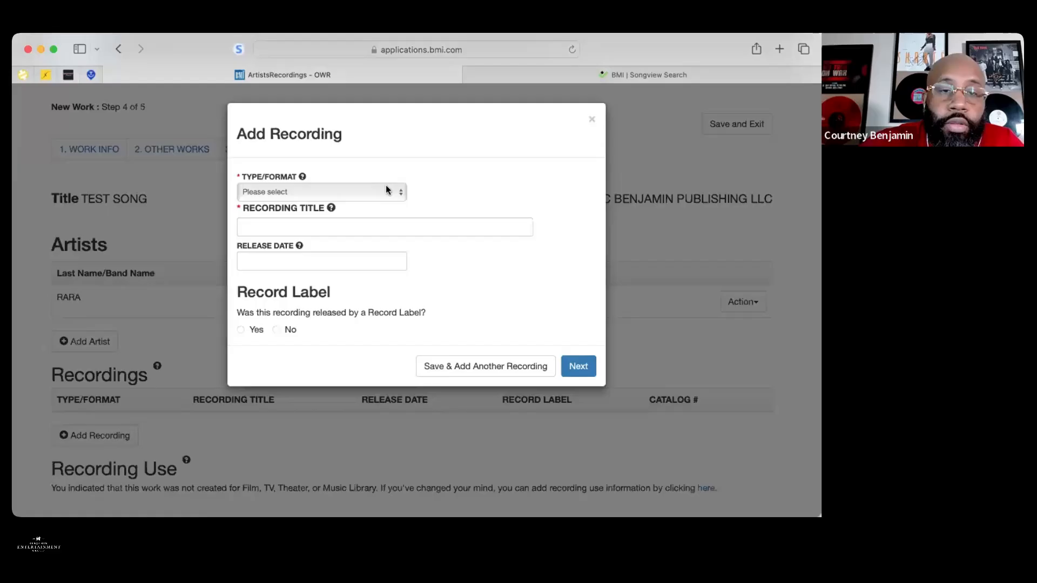
Add a Single-format recording titled 'TEST', answering No for record label
{"action": "left_click", "coordinate": [387, 190]}
{"action": "left_click", "coordinate": [324, 228]}
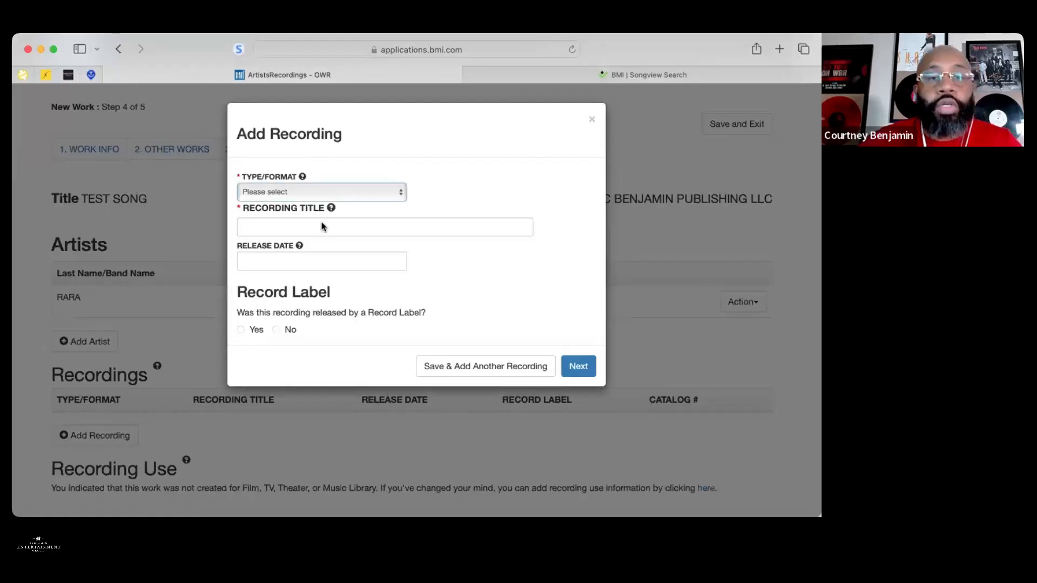
{"action": "left_click", "coordinate": [316, 227]}
{"action": "type", "text": "TEST"}
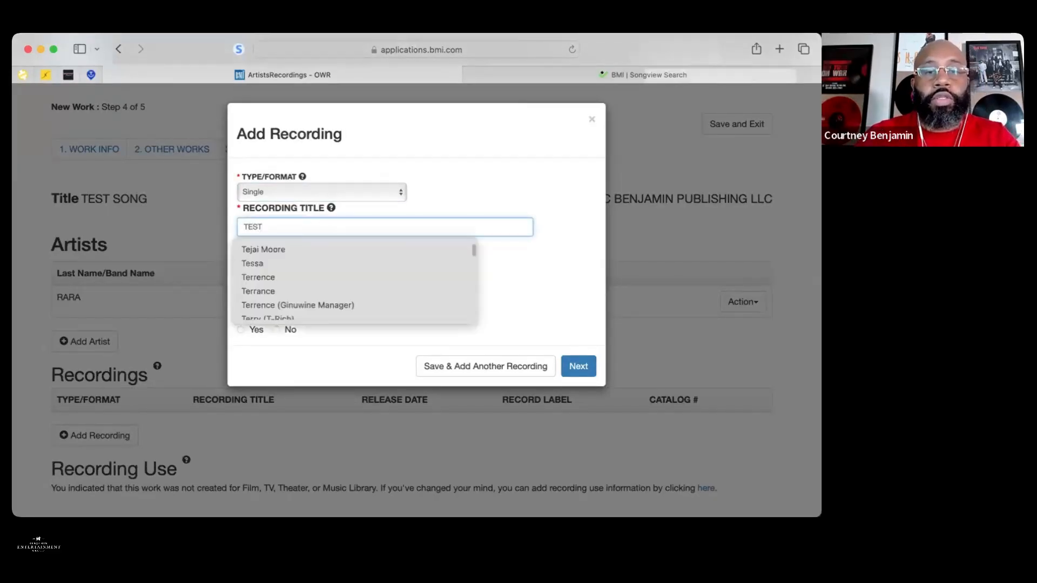
{"action": "left_click", "coordinate": [413, 224]}
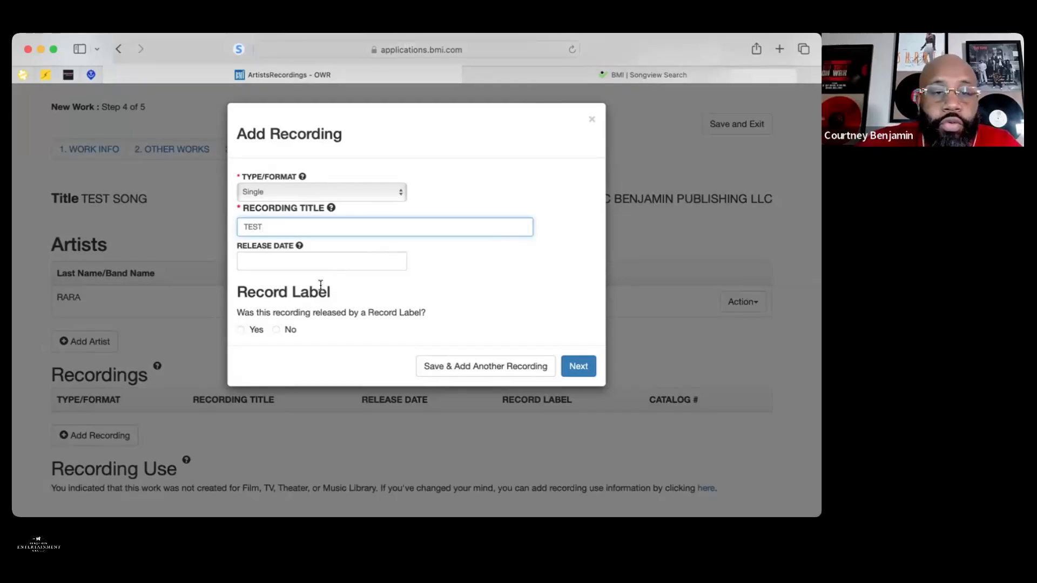
{"action": "left_click", "coordinate": [275, 329]}
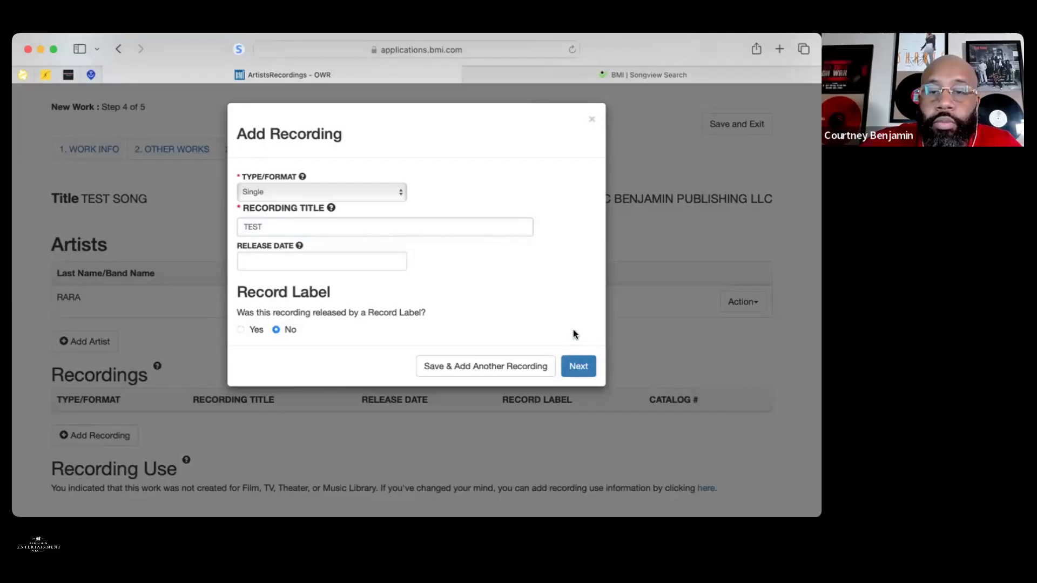
{"action": "left_click", "coordinate": [578, 372]}
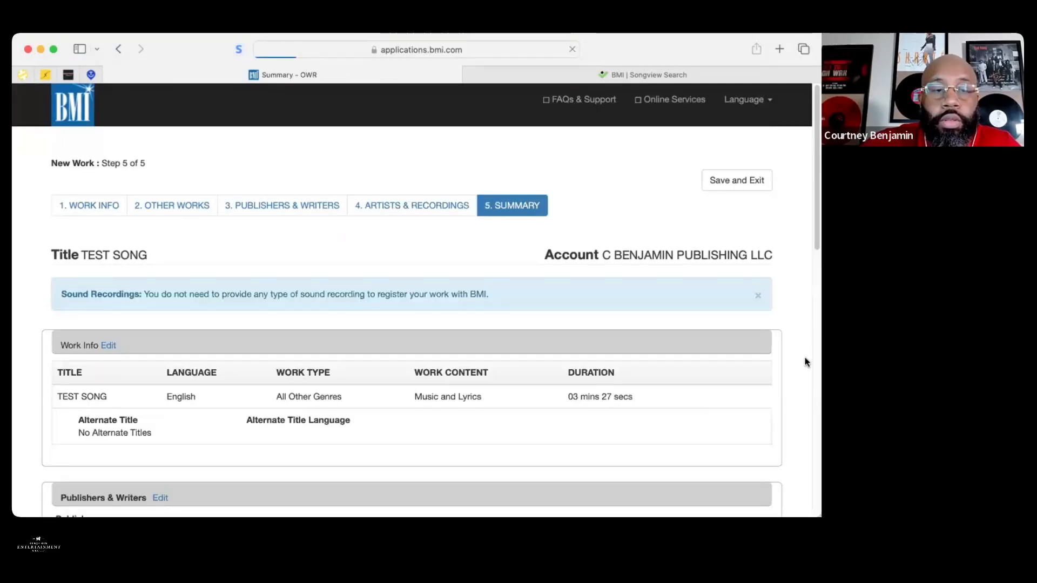
{"action": "scroll", "coordinate": [804, 354], "scroll_direction": "down", "scroll_amount": 5}
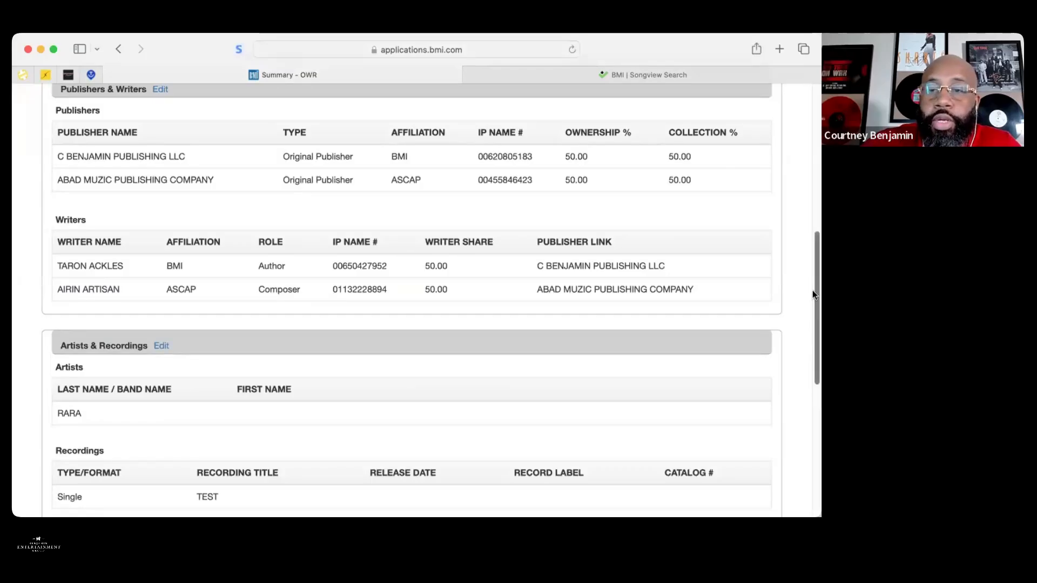
{"action": "scroll", "coordinate": [813, 223], "scroll_direction": "down", "scroll_amount": 5}
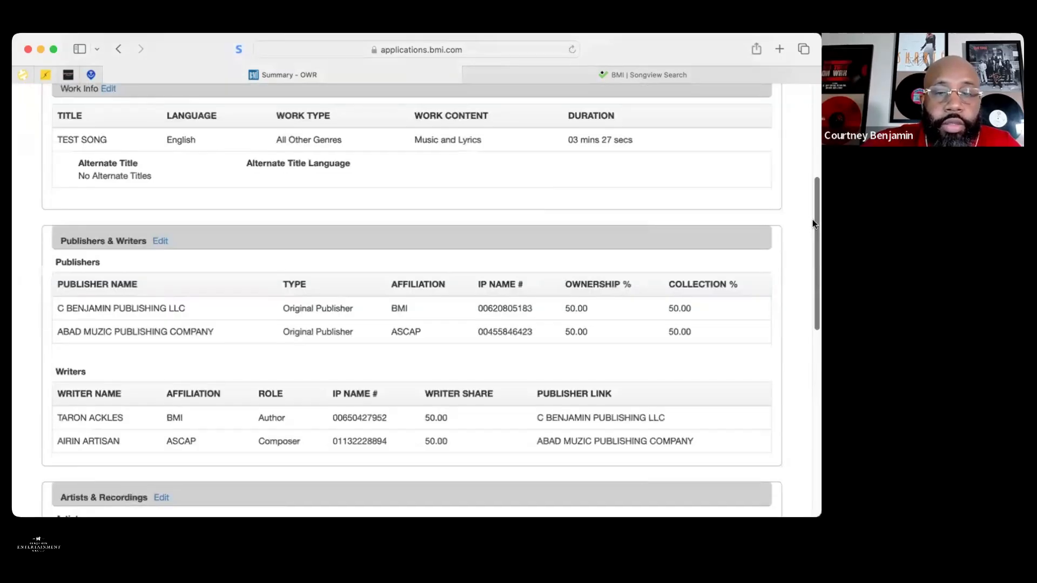
{"action": "scroll", "coordinate": [812, 219], "scroll_direction": "up", "scroll_amount": 2}
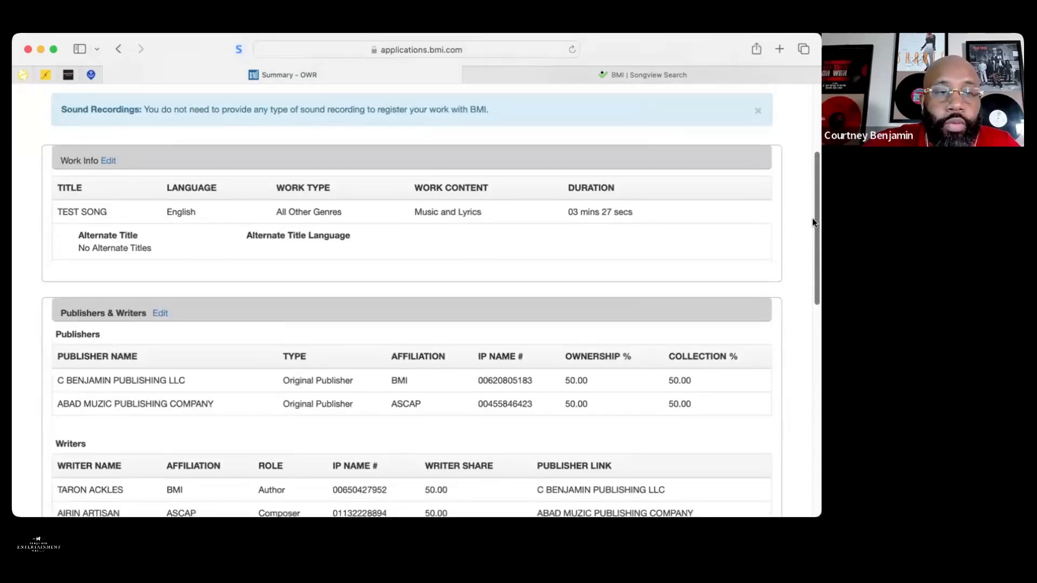
{"action": "scroll", "coordinate": [813, 220], "scroll_direction": "down", "scroll_amount": 2}
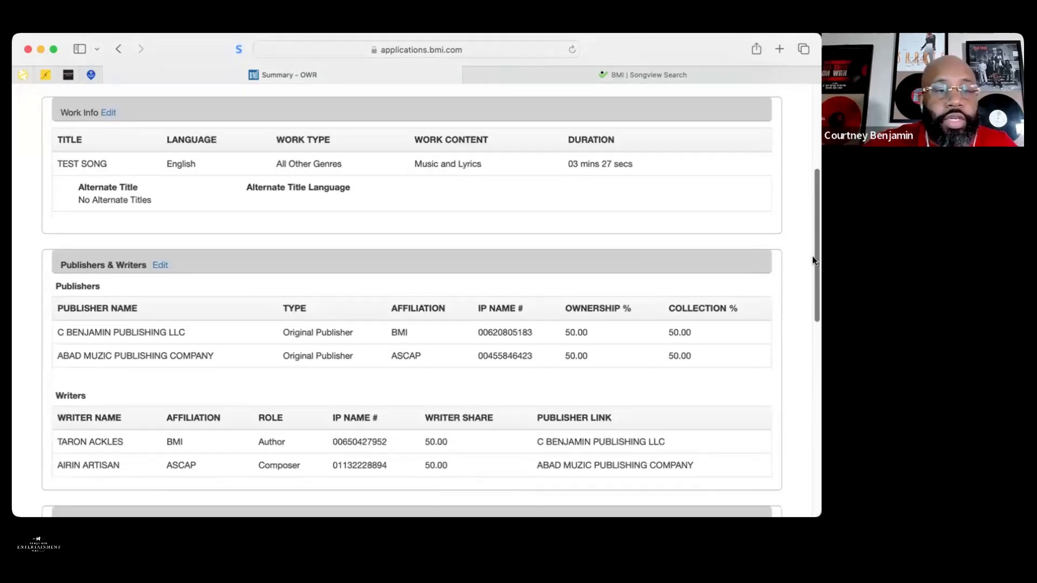
{"action": "scroll", "coordinate": [812, 258], "scroll_direction": "down", "scroll_amount": 5}
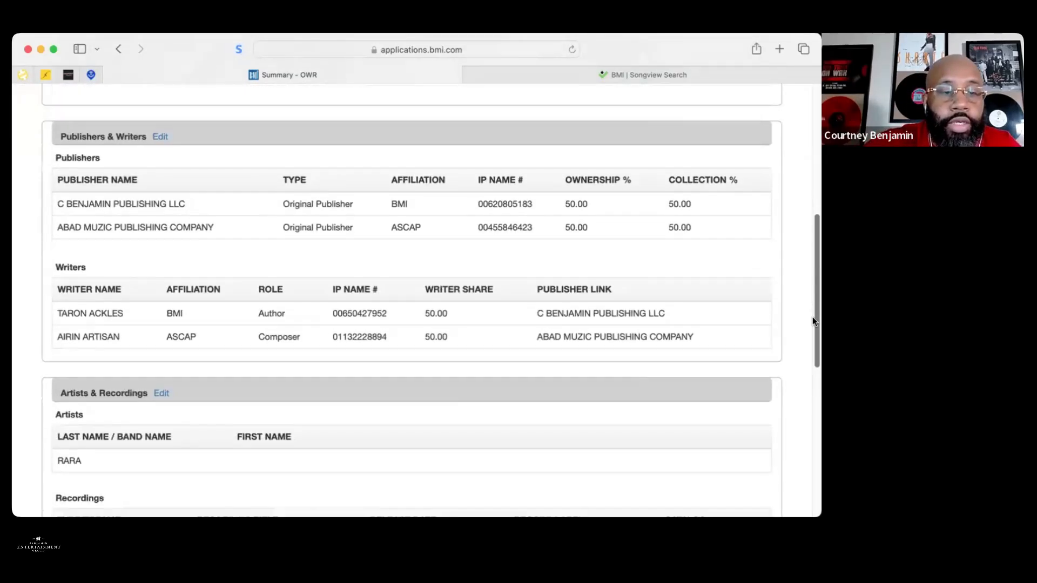
{"action": "scroll", "coordinate": [814, 321], "scroll_direction": "down", "scroll_amount": 5}
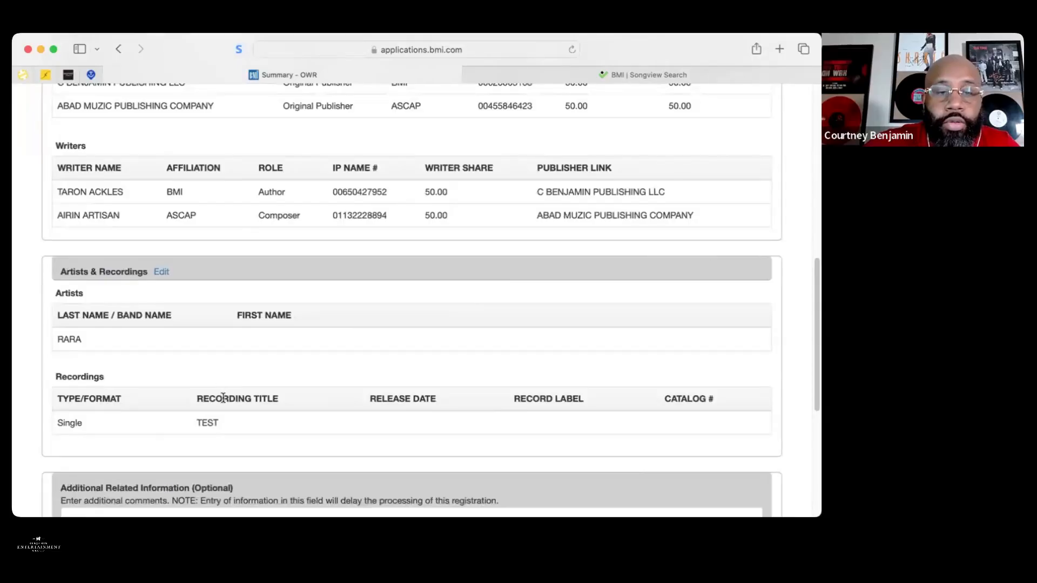
{"action": "left_click_drag", "start_coordinate": [813, 294], "coordinate": [812, 122]}
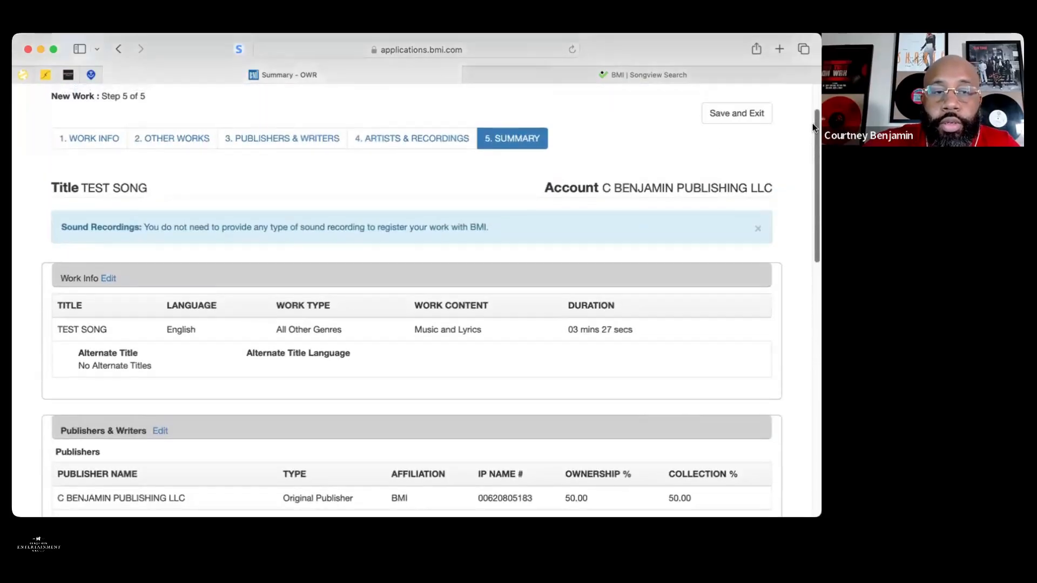
Go back to Artists & Recordings and retitle the TEST recording to 'TEST SOng'
{"action": "left_click", "coordinate": [430, 142]}
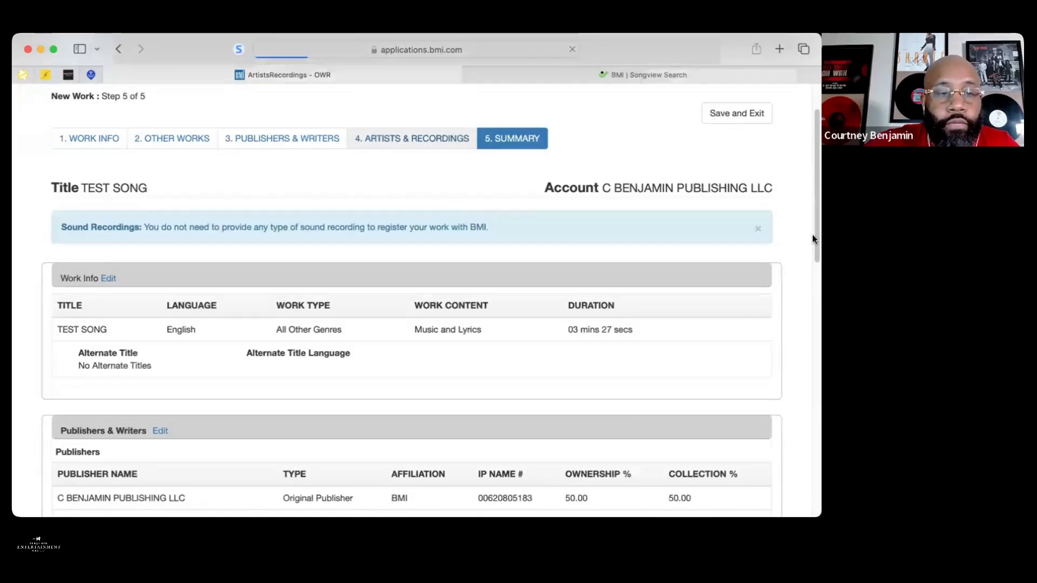
{"action": "left_click", "coordinate": [738, 422]}
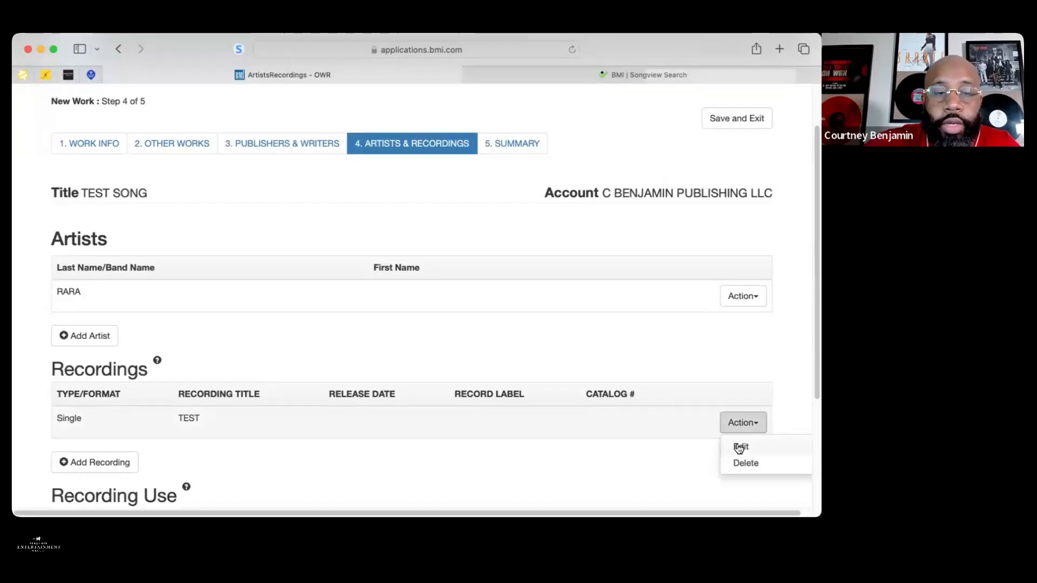
{"action": "left_click", "coordinate": [739, 448]}
{"action": "left_click", "coordinate": [578, 365]}
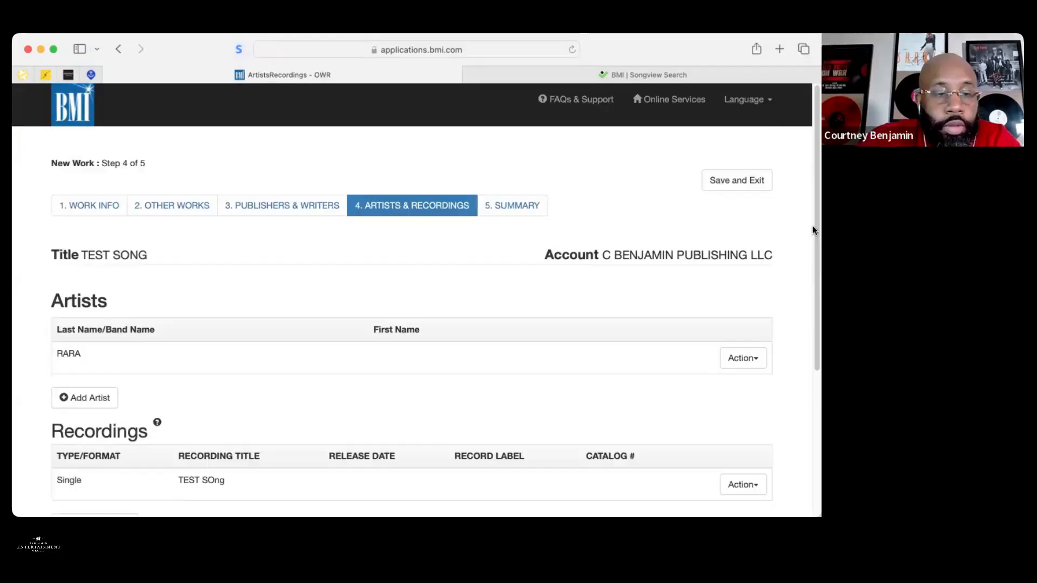
Advance the registration to the Step 5 Summary page
{"action": "scroll", "coordinate": [813, 235], "scroll_direction": "down", "scroll_amount": 1}
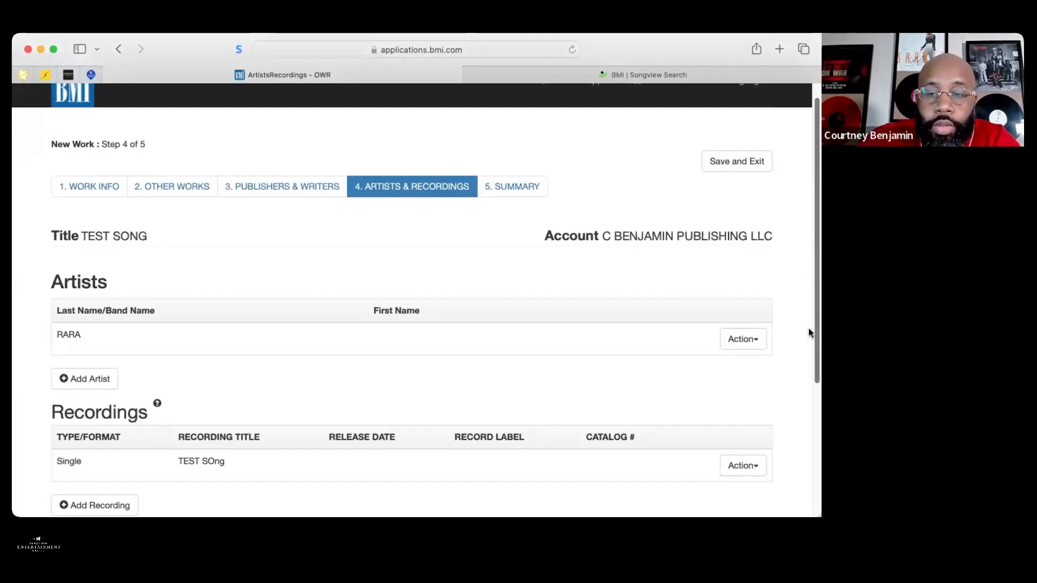
{"action": "scroll", "coordinate": [794, 416], "scroll_direction": "up", "scroll_amount": 1}
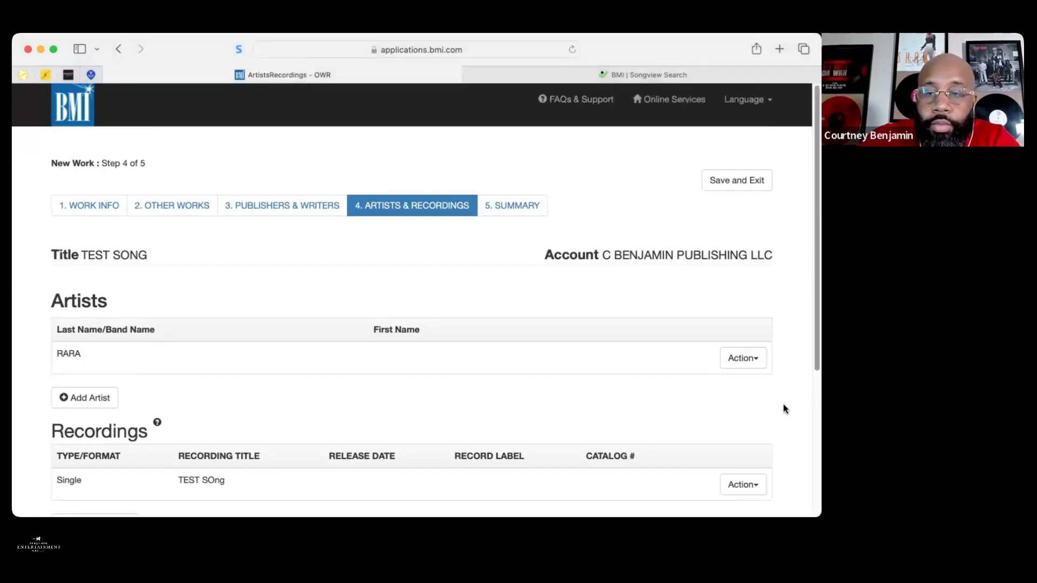
{"action": "scroll", "coordinate": [764, 408], "scroll_direction": "down", "scroll_amount": 10}
{"action": "left_click", "coordinate": [763, 406]}
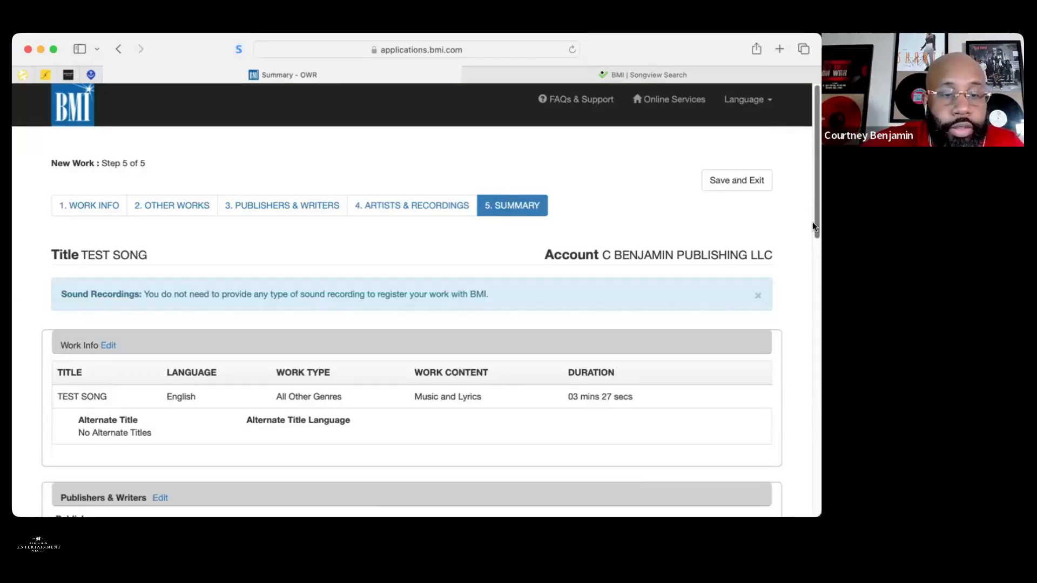
{"action": "scroll", "coordinate": [813, 224], "scroll_direction": "down", "scroll_amount": 1}
{"action": "scroll", "coordinate": [813, 232], "scroll_direction": "down", "scroll_amount": 3}
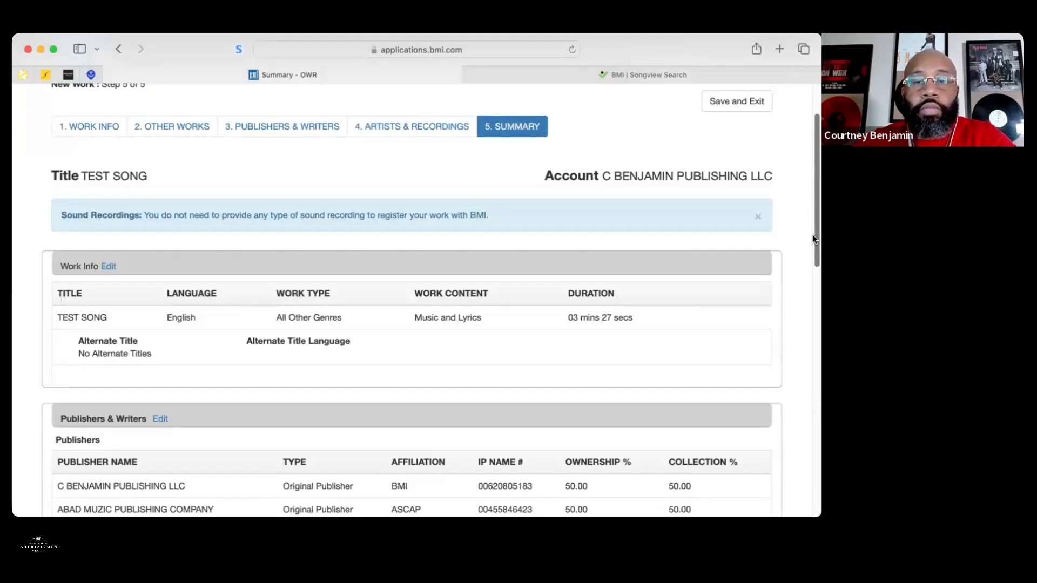
{"action": "scroll", "coordinate": [813, 240], "scroll_direction": "down", "scroll_amount": 3}
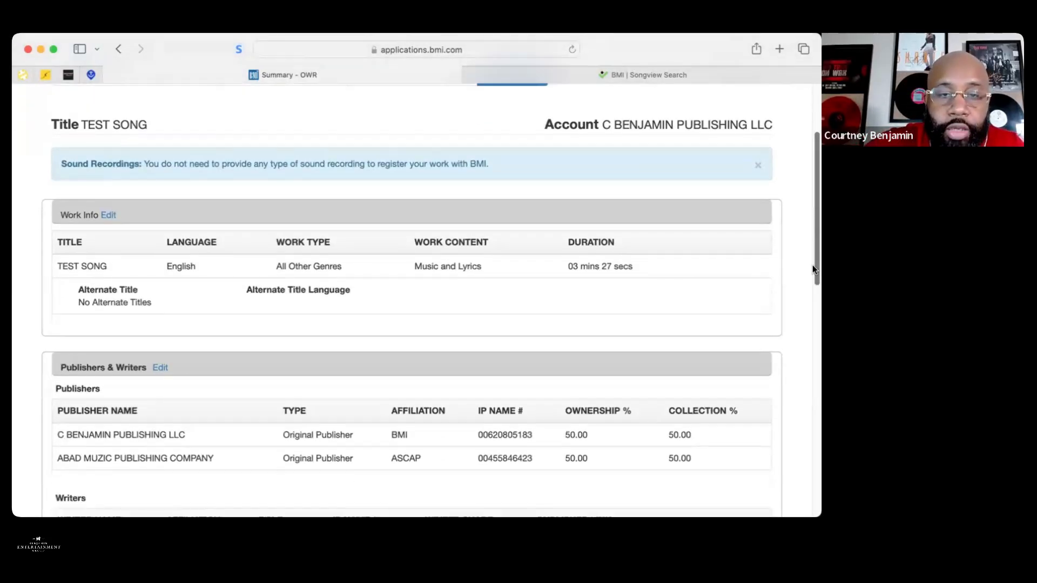
{"action": "scroll", "coordinate": [812, 270], "scroll_direction": "down", "scroll_amount": 5}
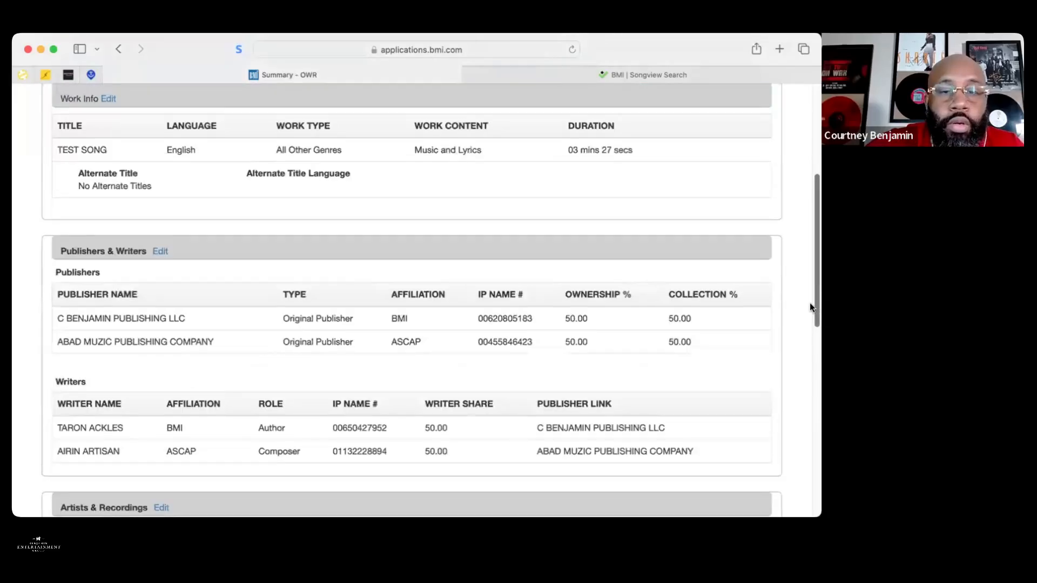
{"action": "scroll", "coordinate": [810, 308], "scroll_direction": "down", "scroll_amount": 1}
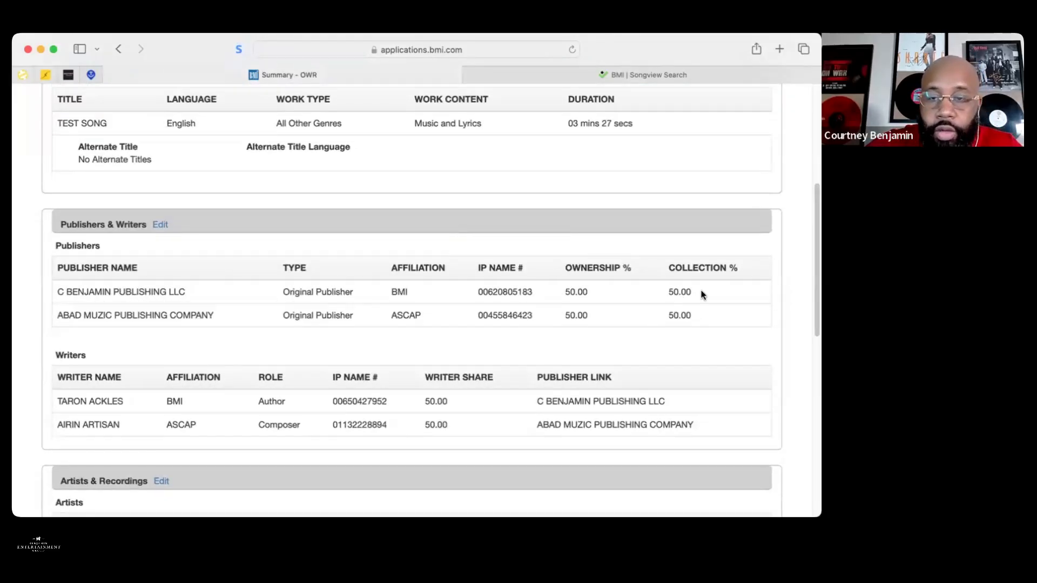
{"action": "left_click_drag", "start_coordinate": [812, 257], "coordinate": [813, 371]}
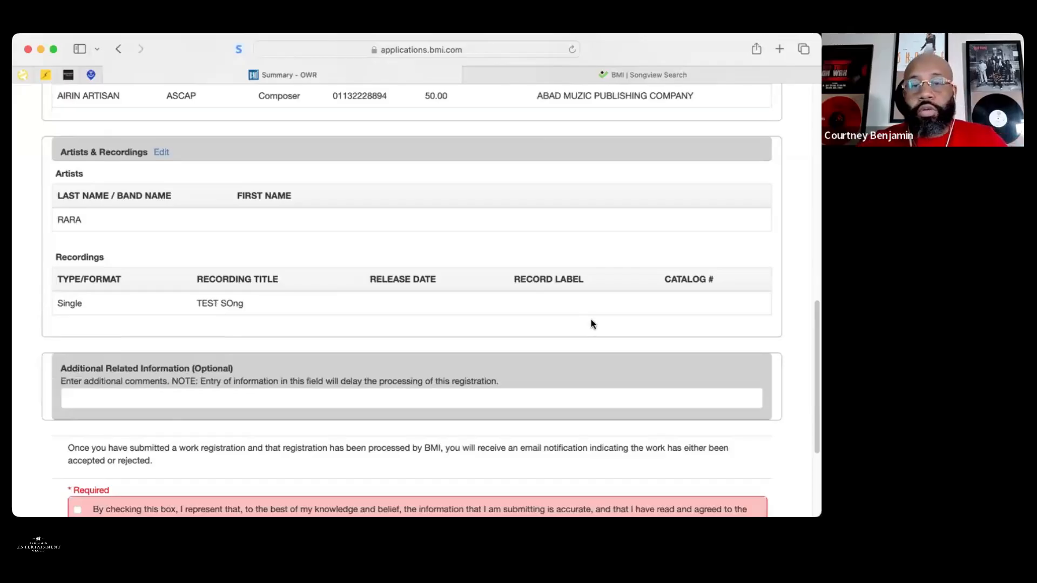
{"action": "scroll", "coordinate": [208, 338], "scroll_direction": "down", "scroll_amount": 3}
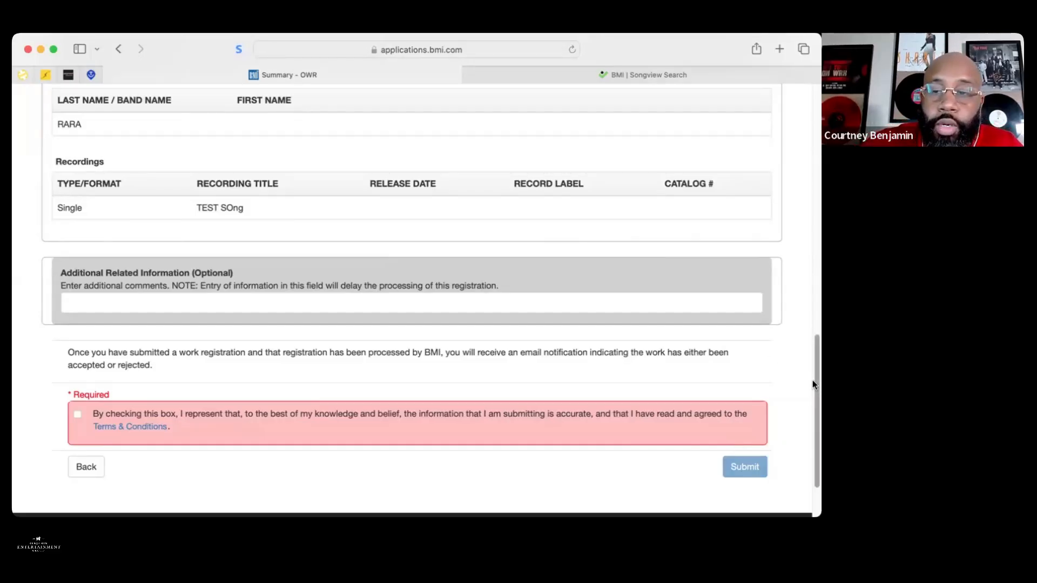
{"action": "scroll", "coordinate": [813, 310], "scroll_direction": "up", "scroll_amount": 1}
{"action": "left_click_drag", "start_coordinate": [813, 310], "coordinate": [813, 105]}
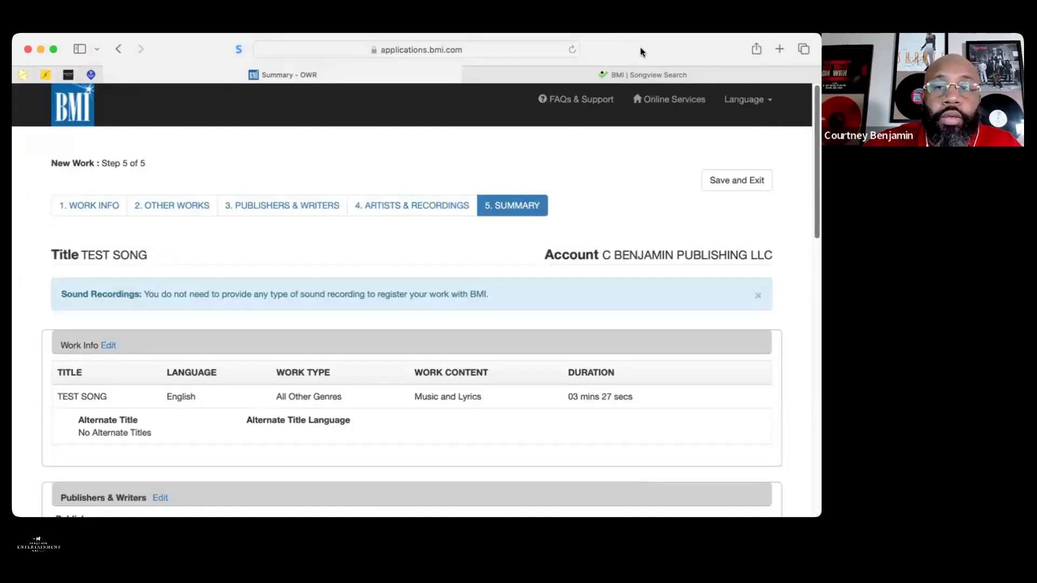
Return to the Songview tab and start a BMI site search, typing 'reve'
{"action": "left_click", "coordinate": [492, 74]}
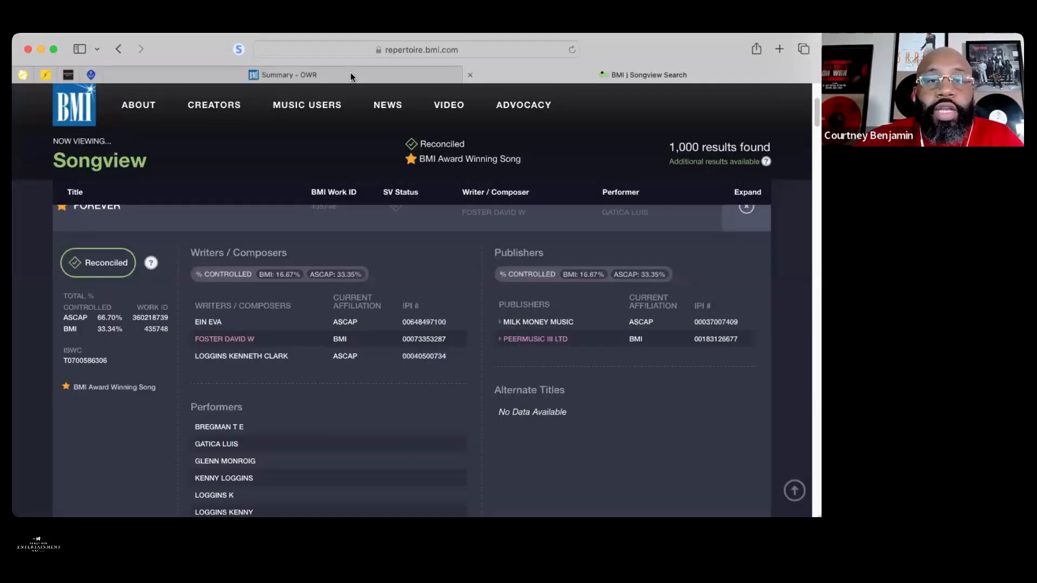
{"action": "left_click", "coordinate": [352, 74]}
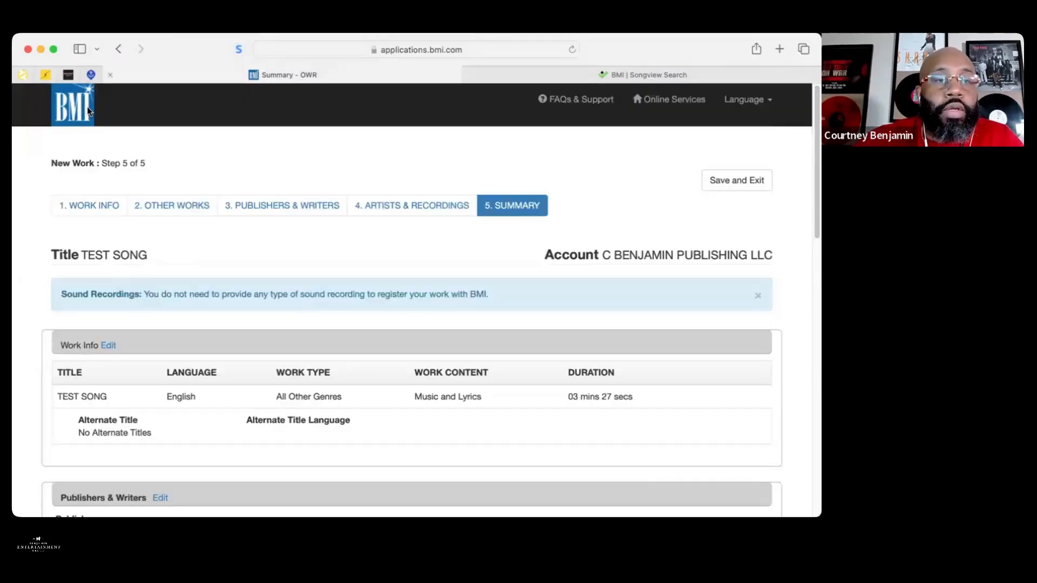
{"action": "left_click", "coordinate": [501, 76]}
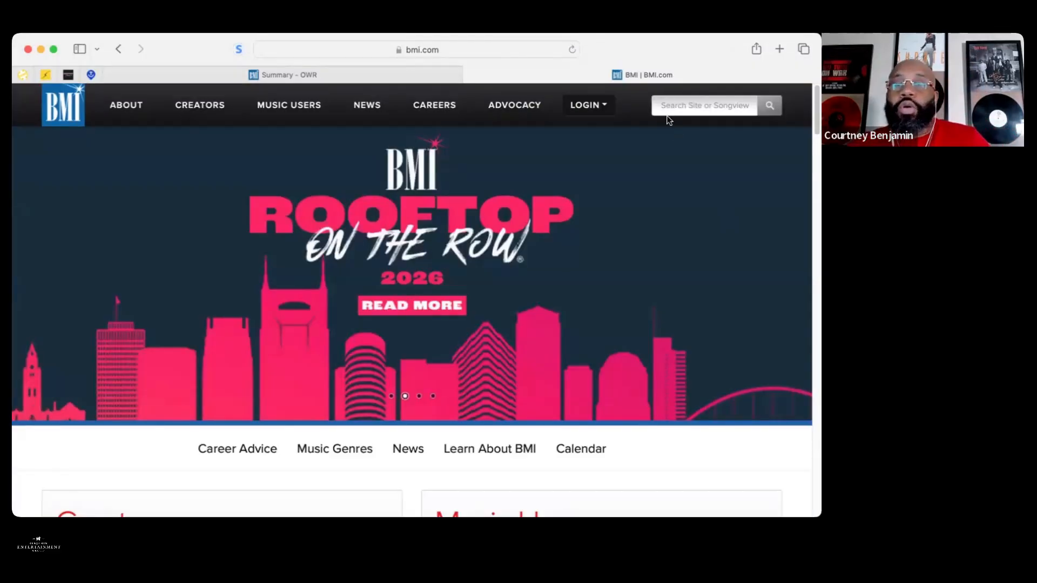
{"action": "left_click", "coordinate": [673, 106]}
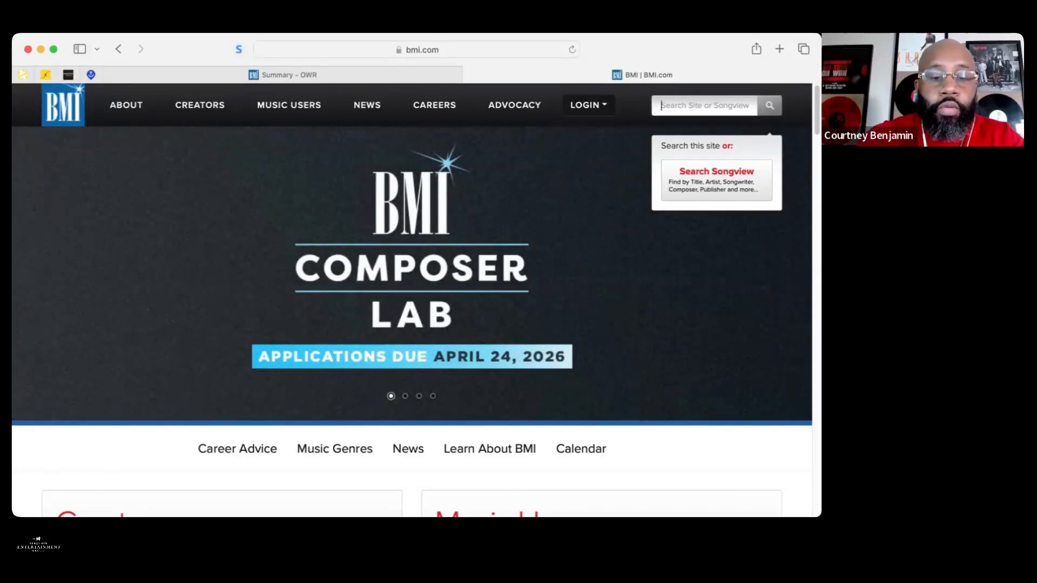
{"action": "type", "text": "reve"}
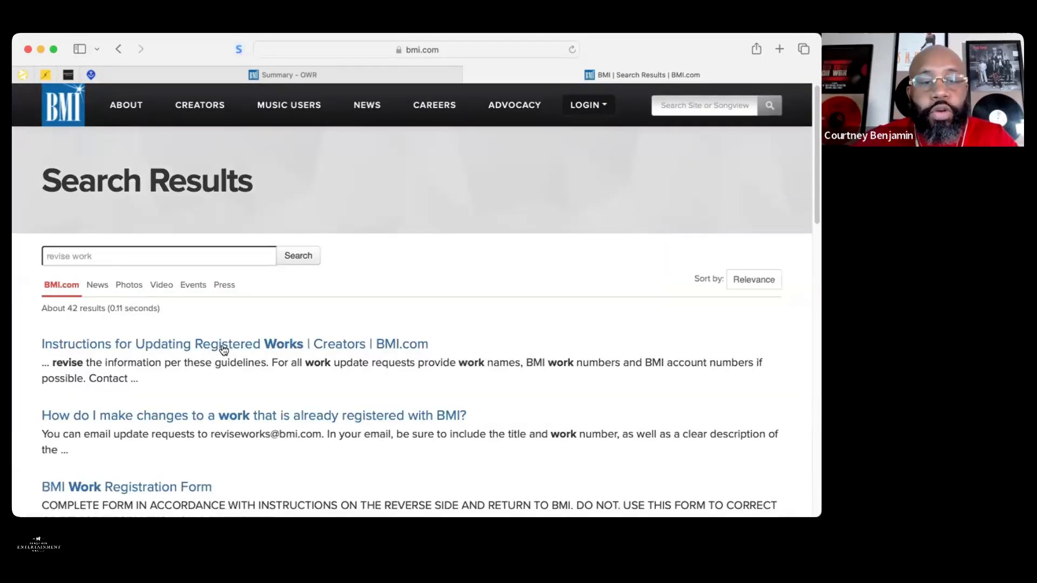
Read the Instructions for Updating Registered Works page, then choose Search Songview
{"action": "left_click", "coordinate": [223, 346]}
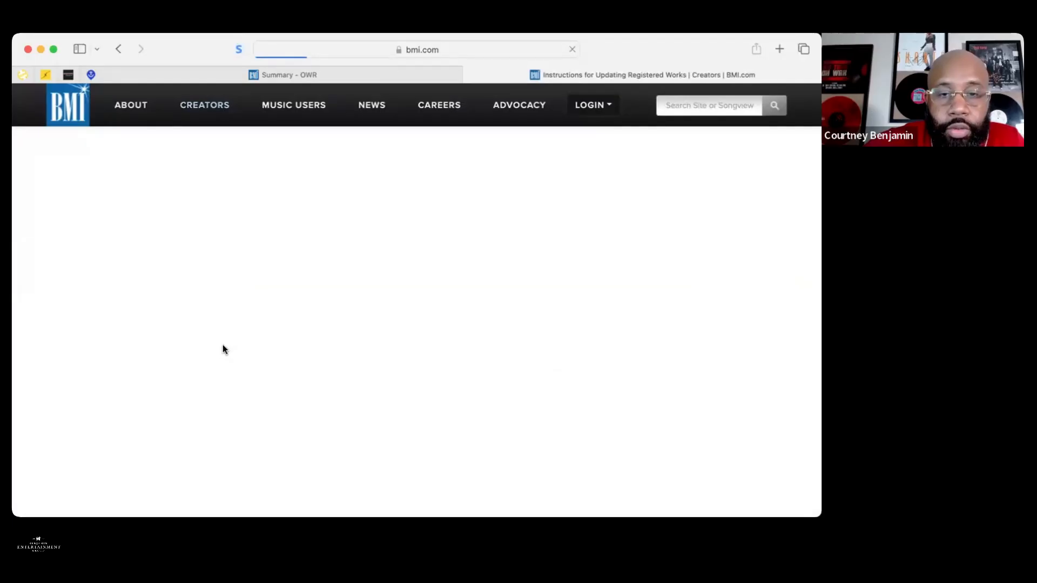
{"action": "scroll", "coordinate": [206, 358], "scroll_direction": "down", "scroll_amount": 5}
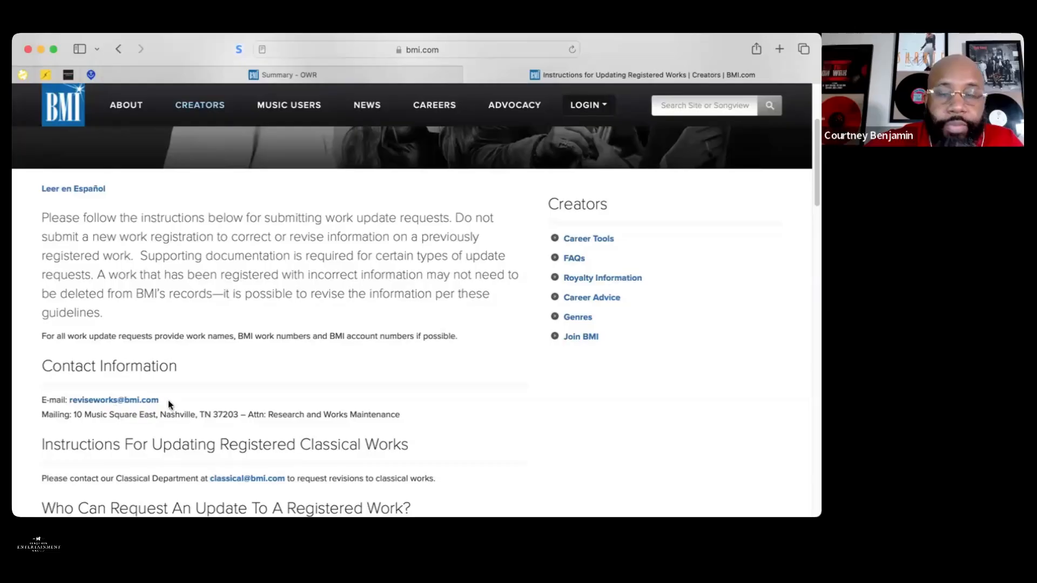
{"action": "left_click", "coordinate": [678, 106]}
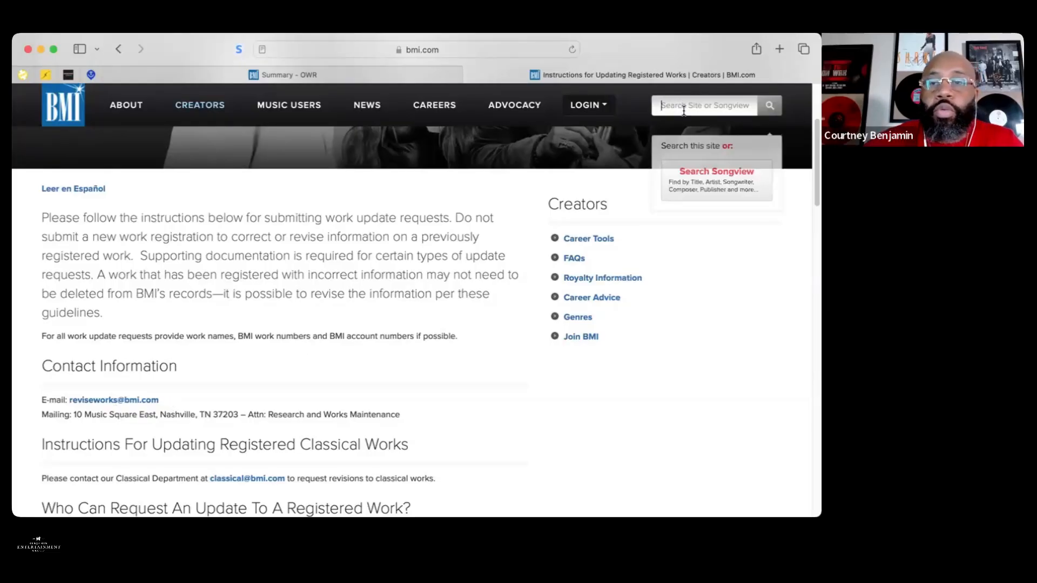
{"action": "left_click", "coordinate": [683, 173]}
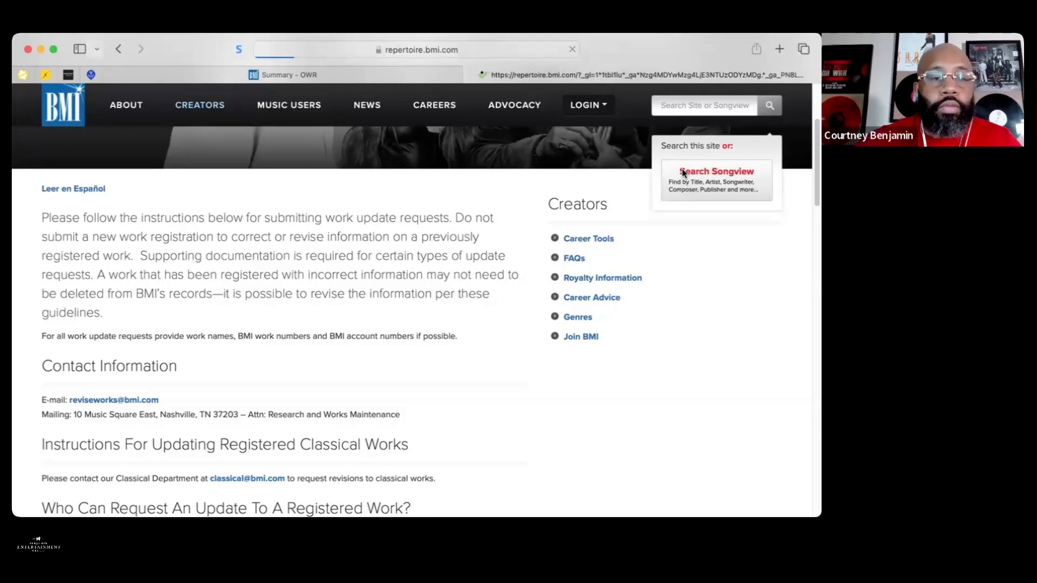
Search Songview titles for 'forever' and expand the first FOREVER result's writers and publishers
{"action": "left_click", "coordinate": [416, 281]}
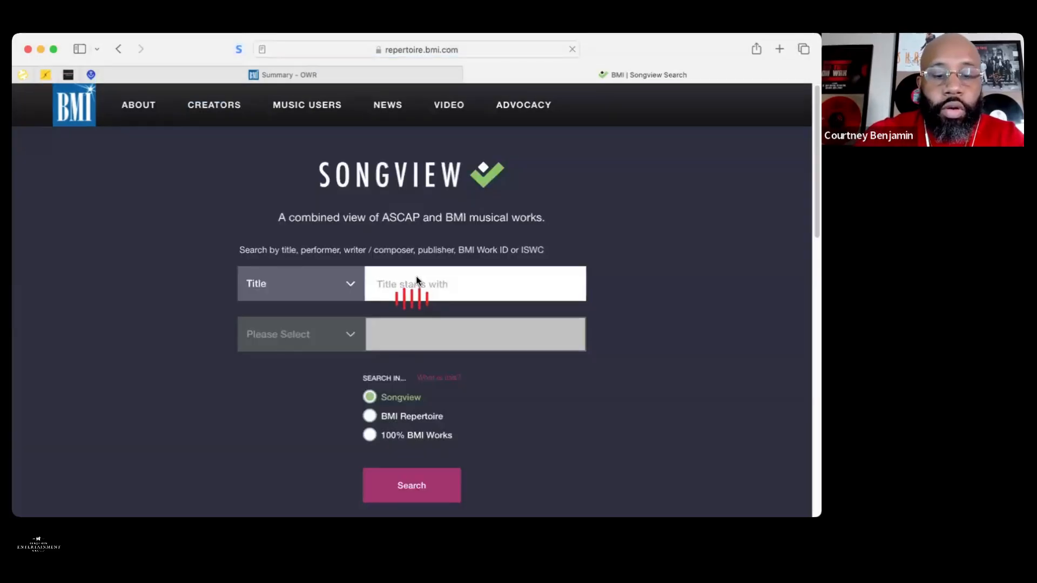
{"action": "type", "text": "forever"}
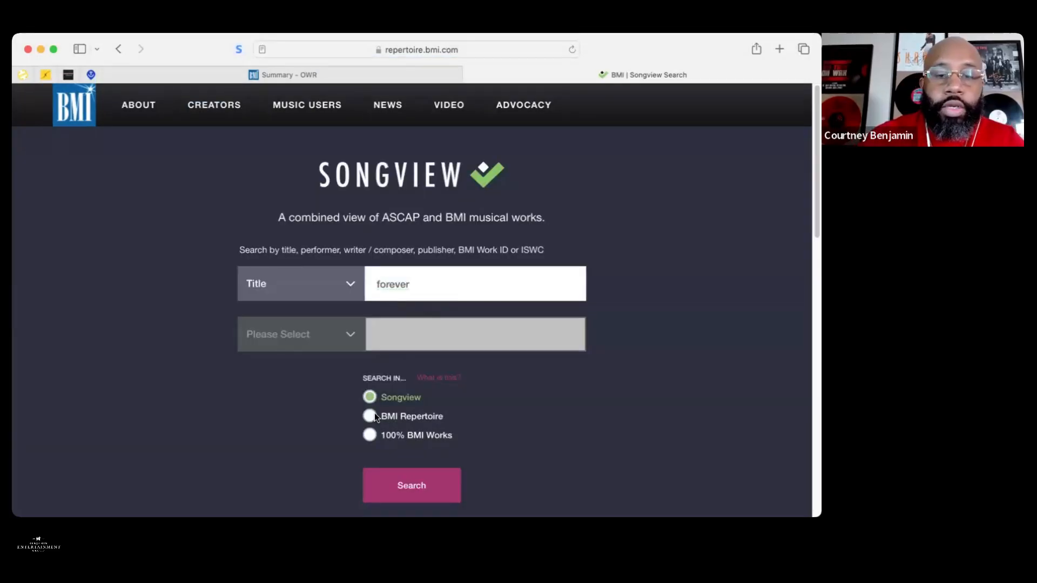
{"action": "left_click", "coordinate": [397, 481]}
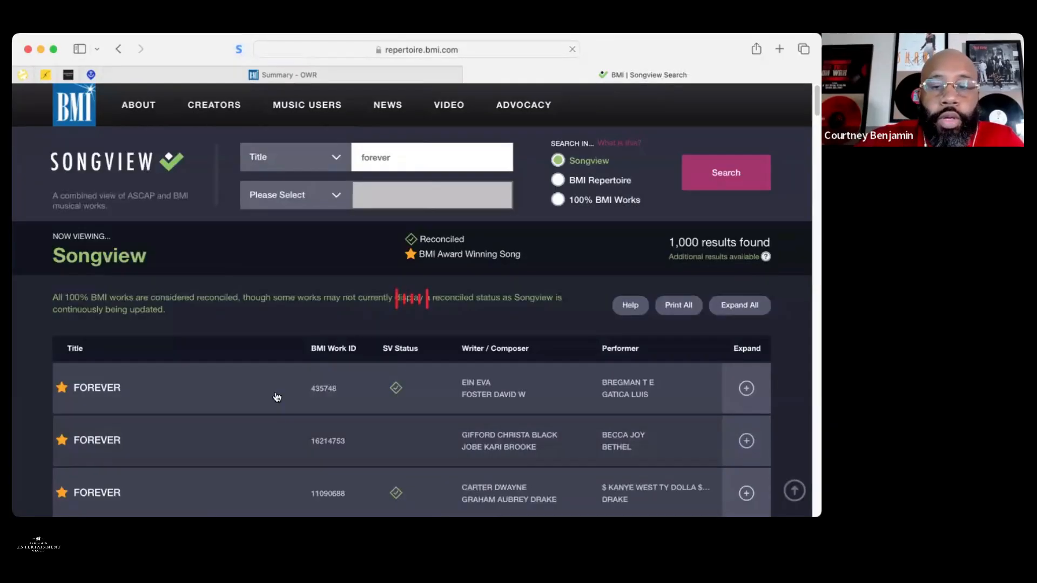
{"action": "left_click", "coordinate": [276, 397]}
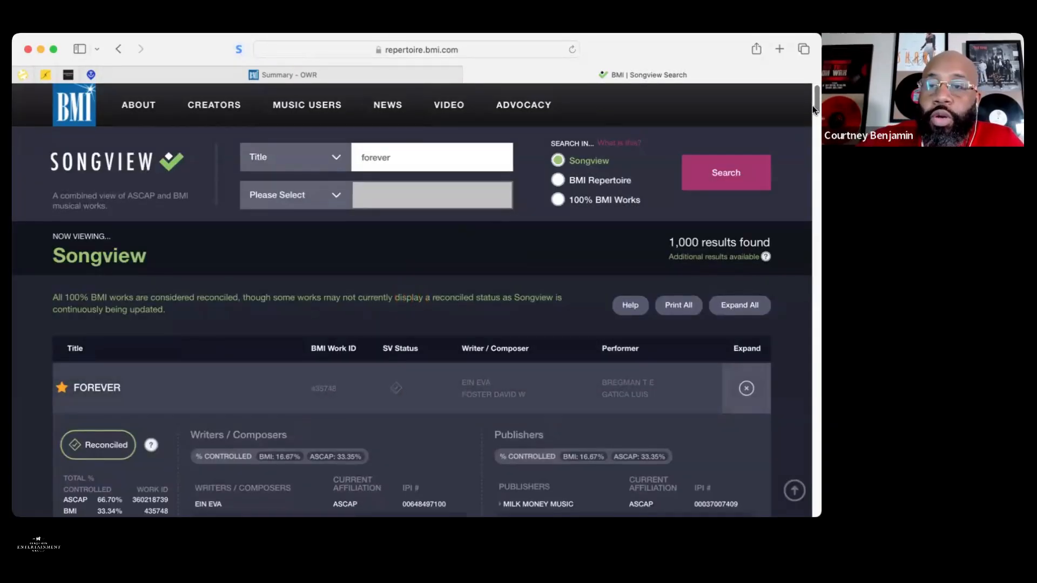
{"action": "left_click_drag", "start_coordinate": [814, 105], "coordinate": [814, 116]}
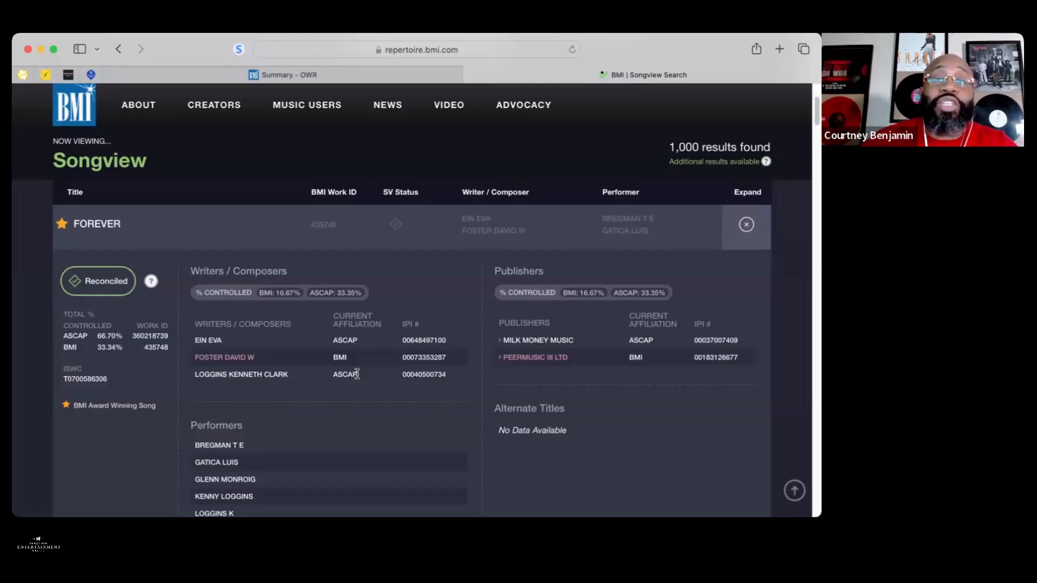
{"action": "scroll", "coordinate": [357, 374], "scroll_direction": "up", "scroll_amount": 5}
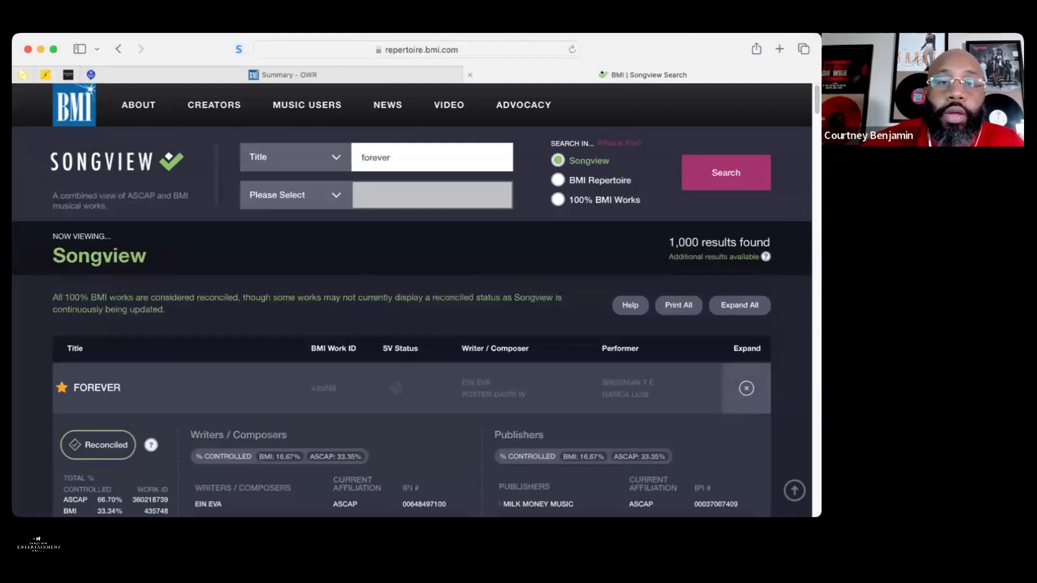